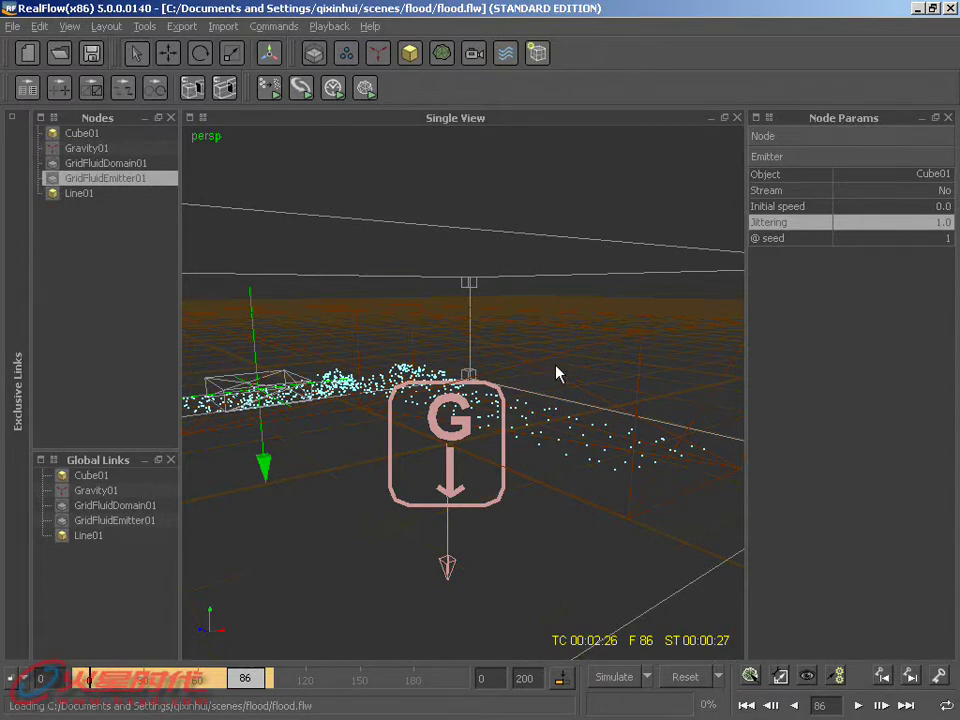
# Step: Select GridFluidEmitter01 together with Cube01 and switch to the move tool
pyautogui.keyDown('alt'); pyautogui.moveTo(557, 373); pyautogui.dragTo(469, 422); pyautogui.keyUp('alt')
pyautogui.keyDown('alt'); pyautogui.moveTo(469, 422); pyautogui.dragTo(293, 300, button='right'); pyautogui.keyUp('alt')
pyautogui.keyDown('alt'); pyautogui.moveTo(293, 300); pyautogui.dragTo(490, 420); pyautogui.keyUp('alt')
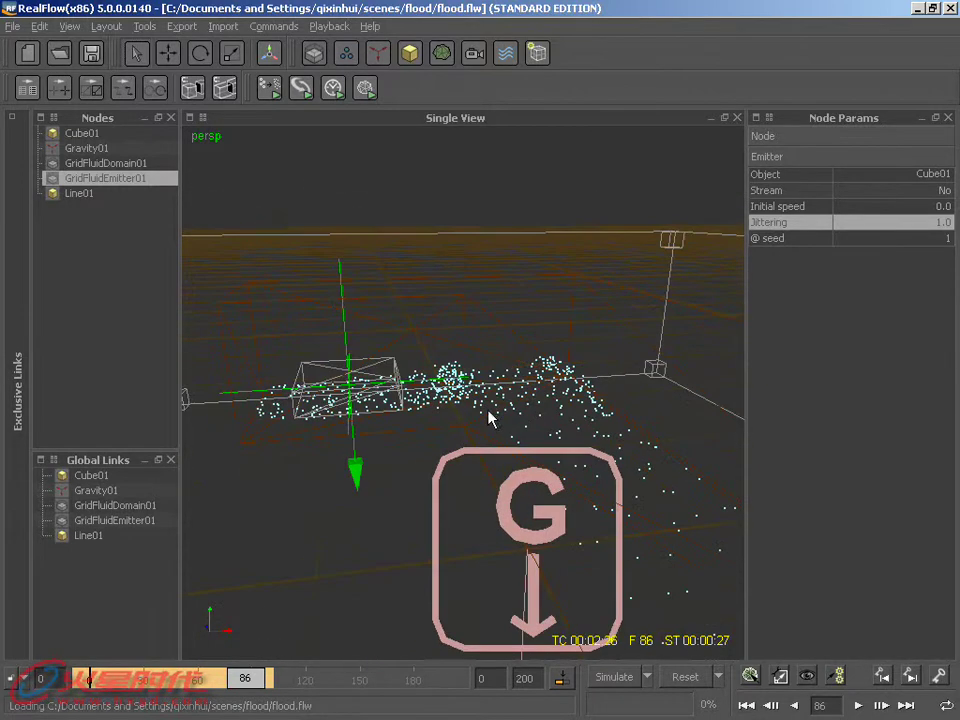
pyautogui.click(390, 366)
pyautogui.click(389, 390)
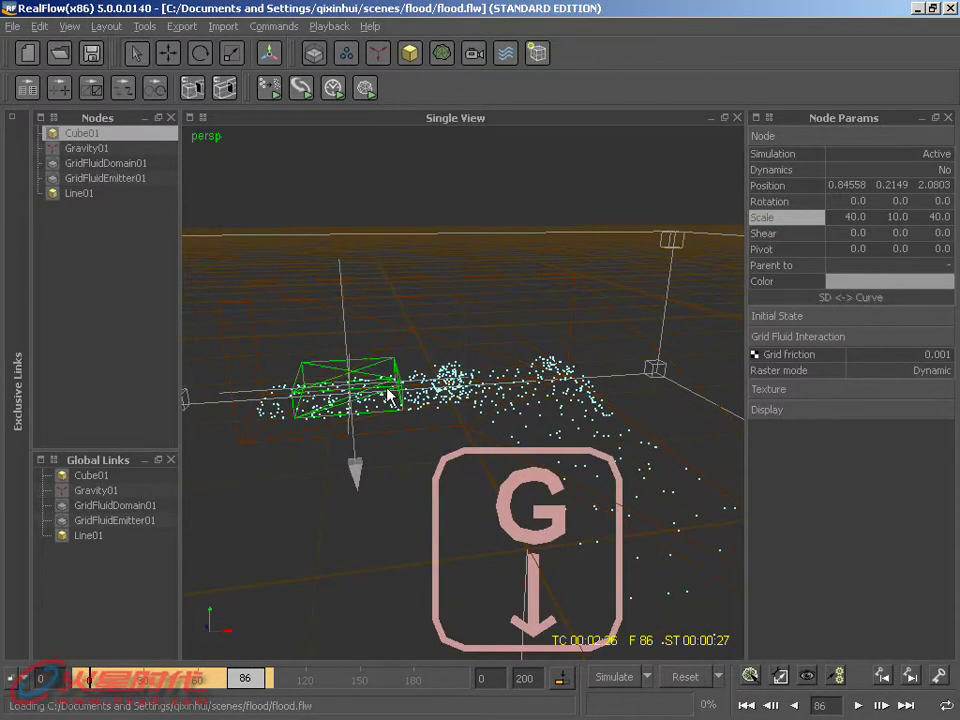
pyautogui.press('w')
pyautogui.click(357, 267)
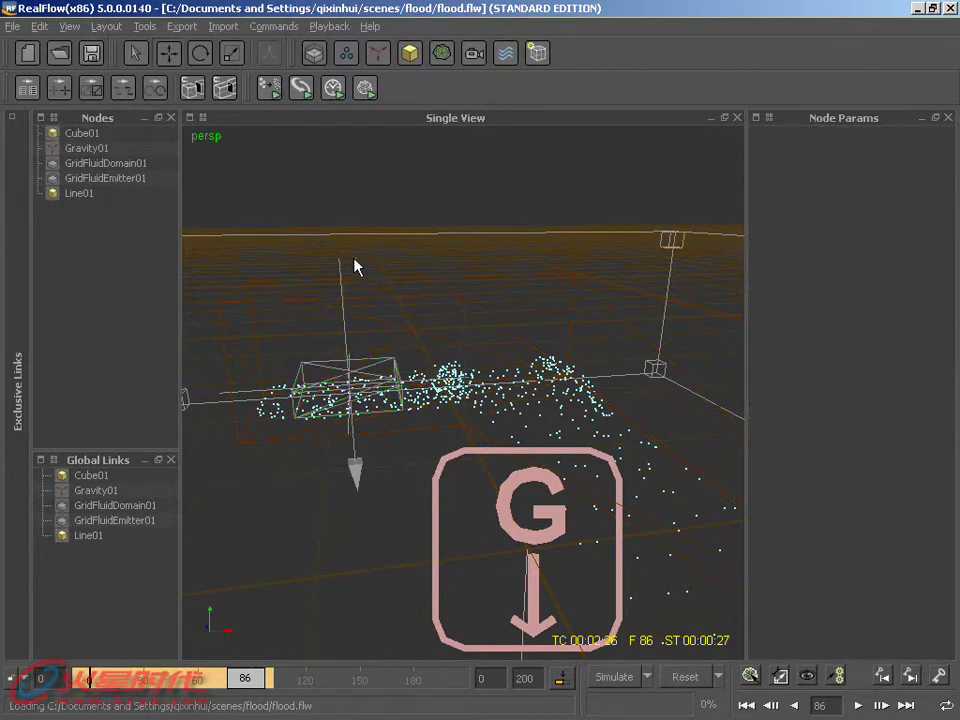
pyautogui.click(132, 178)
pyautogui.keyDown('ctrl'); pyautogui.click(88, 134); pyautogui.keyUp('ctrl')
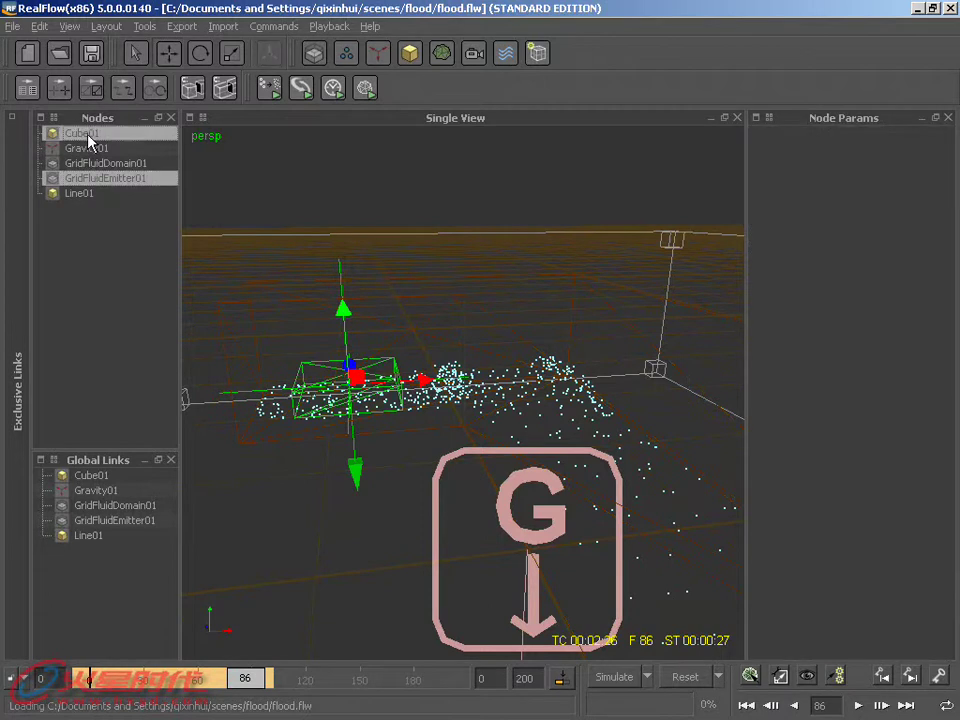
# Step: Move the cube and emitter left along X and orbit to check their new position
pyautogui.moveTo(410, 383)
pyautogui.mouseDown()
pyautogui.moveTo(370, 387)
pyautogui.moveTo(388, 362)
pyautogui.moveTo(349, 399)
pyautogui.moveTo(351, 411)
pyautogui.moveTo(471, 340)
pyautogui.mouseUp()
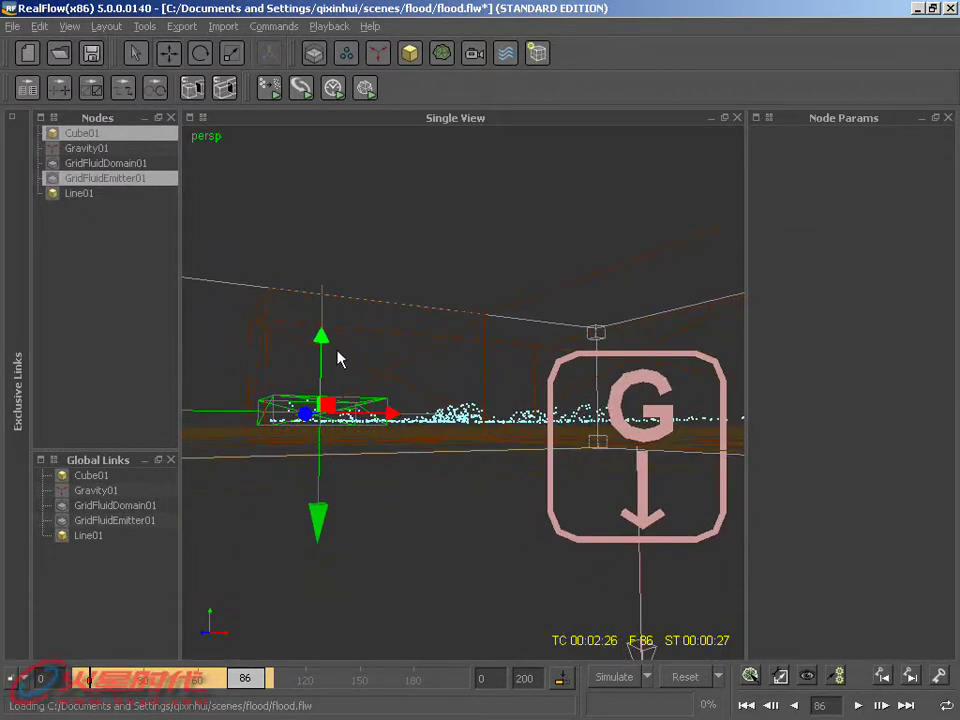
pyautogui.moveTo(322, 350)
pyautogui.keyDown('alt'); pyautogui.mouseDown()
pyautogui.moveTo(287, 427)
pyautogui.moveTo(332, 377)
pyautogui.moveTo(336, 336)
pyautogui.moveTo(639, 266)
pyautogui.moveTo(399, 523)
pyautogui.moveTo(399, 442)
pyautogui.mouseUp(); pyautogui.keyUp('alt')
pyautogui.moveTo(369, 321)
pyautogui.keyDown('alt'); pyautogui.mouseDown()
pyautogui.moveTo(354, 386)
pyautogui.moveTo(360, 420)
pyautogui.moveTo(375, 425)
pyautogui.mouseUp(); pyautogui.keyUp('alt')
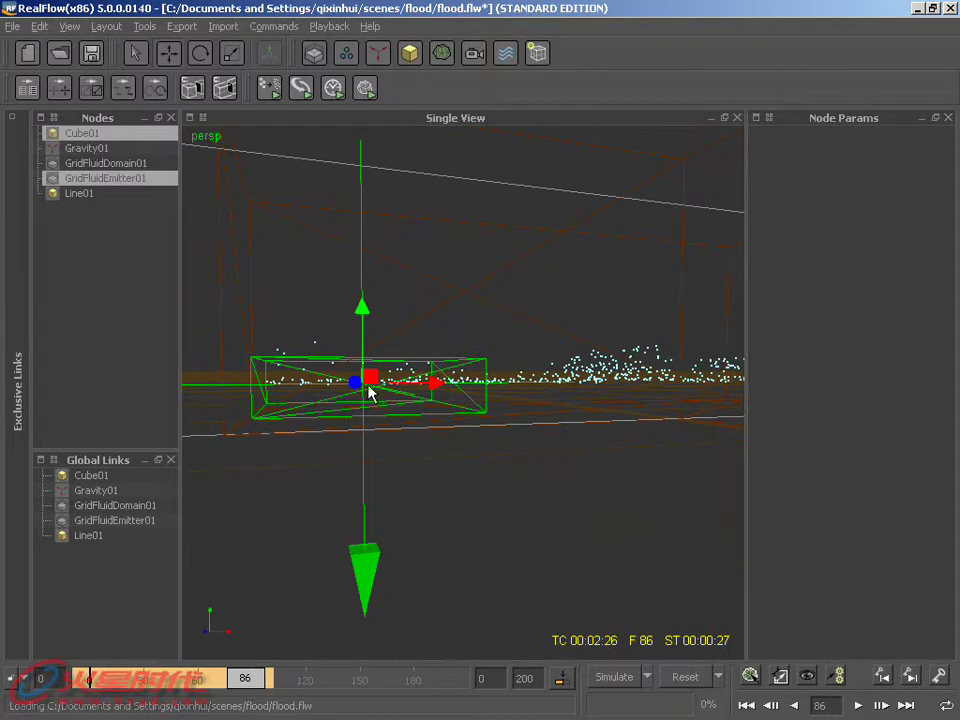
pyautogui.moveTo(450, 388)
pyautogui.keyDown('alt'); pyautogui.mouseDown()
pyautogui.moveTo(435, 388)
pyautogui.moveTo(428, 402)
pyautogui.moveTo(426, 568)
pyautogui.moveTo(474, 471)
pyautogui.moveTo(450, 503)
pyautogui.mouseUp(); pyautogui.keyUp('alt')
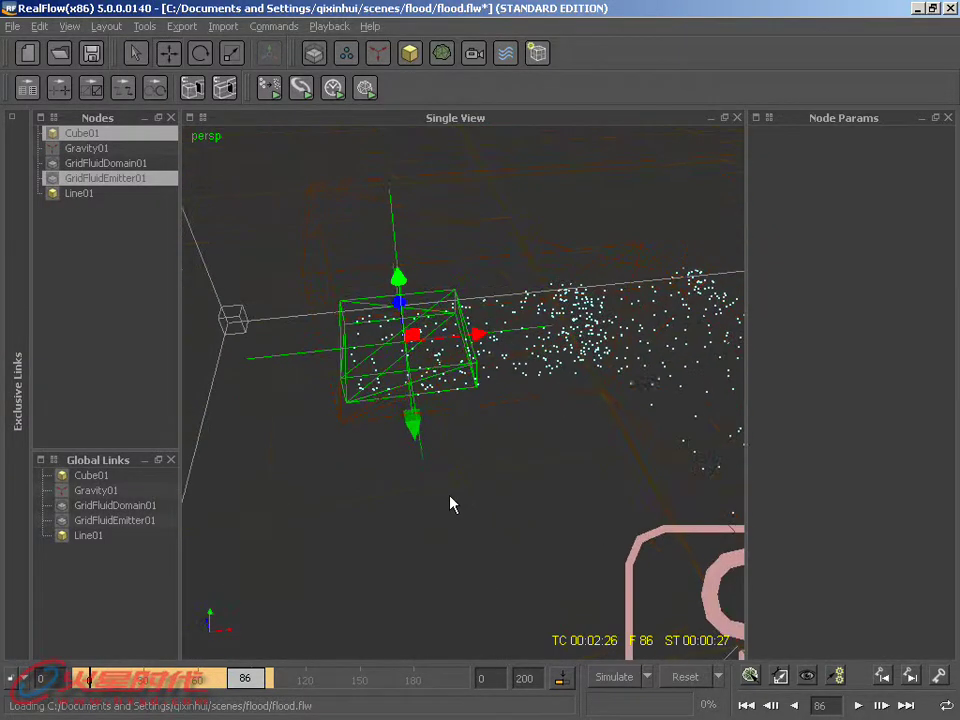
# Step: Reset the cached simulation data, confirming the prompt
pyautogui.click(691, 685)
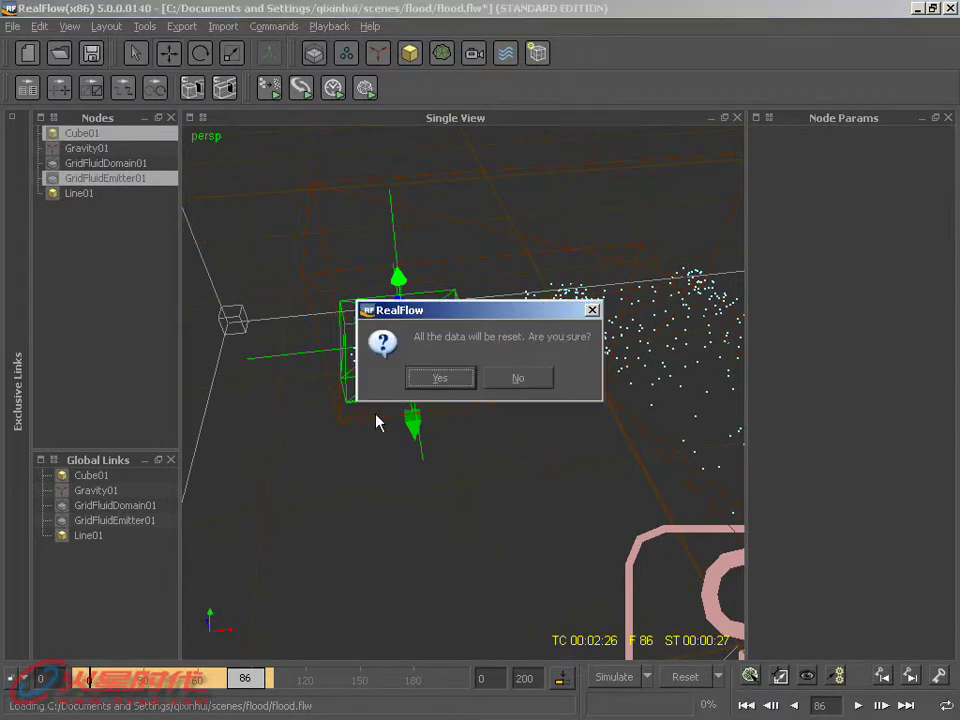
pyautogui.click(441, 378)
pyautogui.moveTo(452, 386)
pyautogui.keyDown('alt'); pyautogui.mouseDown()
pyautogui.moveTo(477, 443)
pyautogui.moveTo(476, 404)
pyautogui.mouseUp(); pyautogui.keyUp('alt')
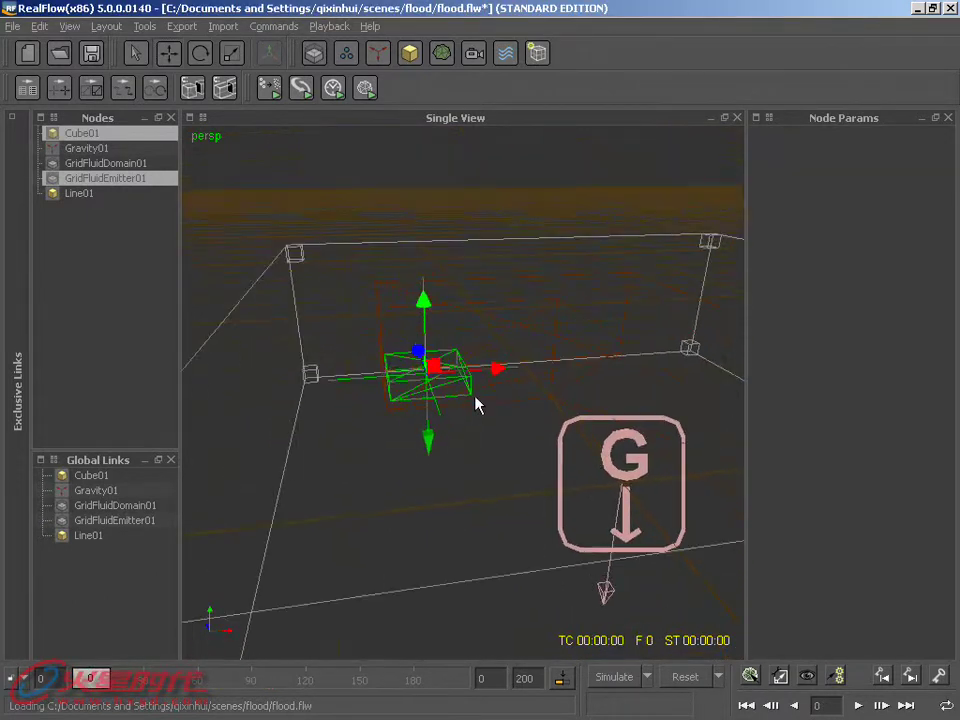
# Step: Run a test simulation from the moved emitter, stop it, and reset to frame 0
pyautogui.click(620, 678)
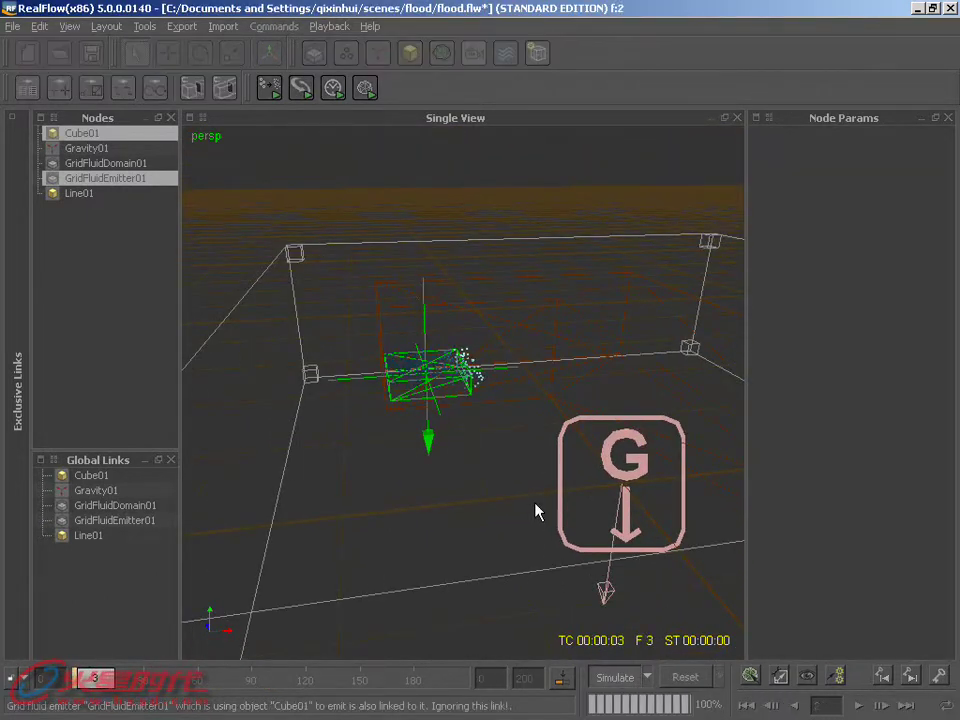
pyautogui.moveTo(537, 495)
pyautogui.keyDown('alt'); pyautogui.mouseDown(button='right')
pyautogui.moveTo(538, 468)
pyautogui.moveTo(574, 450)
pyautogui.mouseUp(button='right'); pyautogui.keyUp('alt')
pyautogui.moveTo(574, 450)
pyautogui.keyDown('alt'); pyautogui.mouseDown()
pyautogui.moveTo(596, 448)
pyautogui.moveTo(602, 366)
pyautogui.mouseUp(); pyautogui.keyUp('alt')
pyautogui.keyDown('alt'); pyautogui.moveTo(602, 366); pyautogui.dragTo(569, 418, button='right'); pyautogui.keyUp('alt')
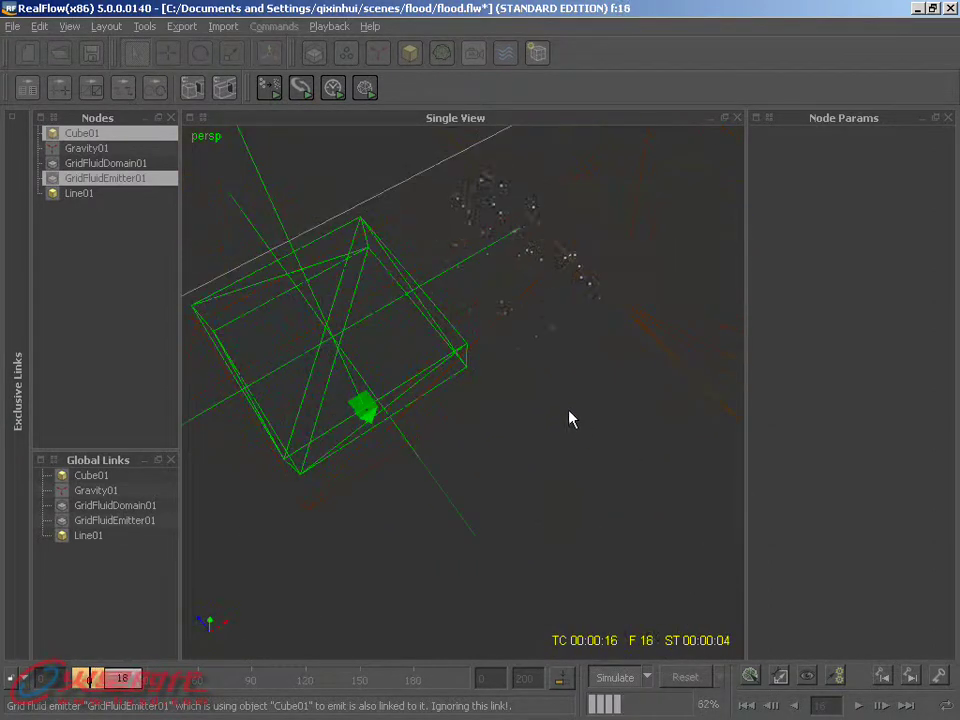
pyautogui.moveTo(520, 355)
pyautogui.keyDown('alt'); pyautogui.mouseDown()
pyautogui.moveTo(478, 358)
pyautogui.moveTo(450, 300)
pyautogui.moveTo(456, 326)
pyautogui.mouseUp(); pyautogui.keyUp('alt')
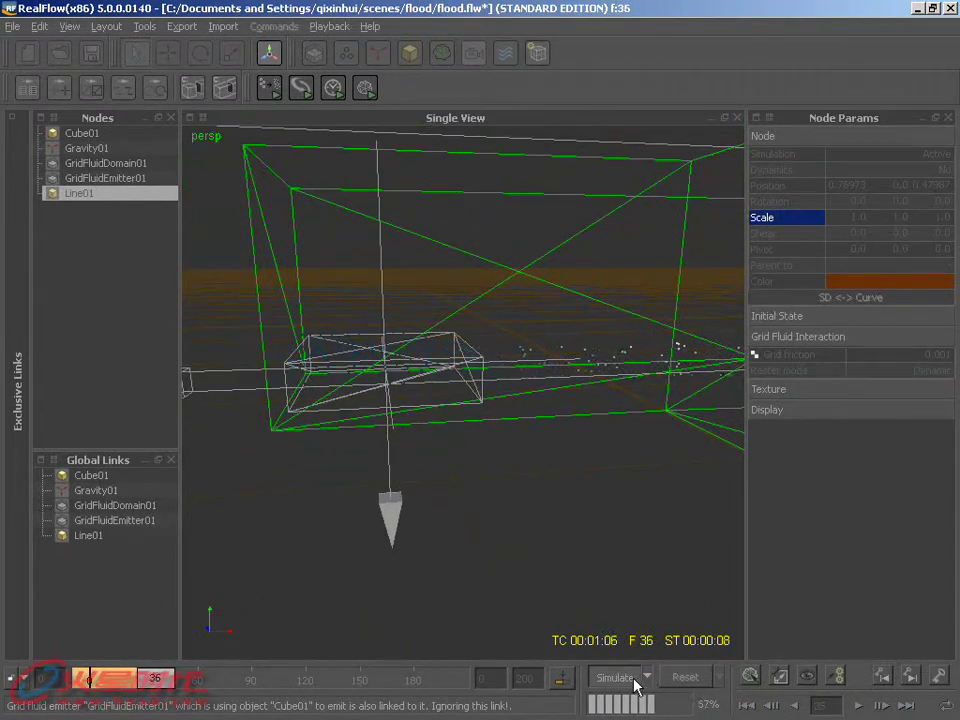
pyautogui.click(634, 680)
pyautogui.click(683, 677)
pyautogui.click(440, 378)
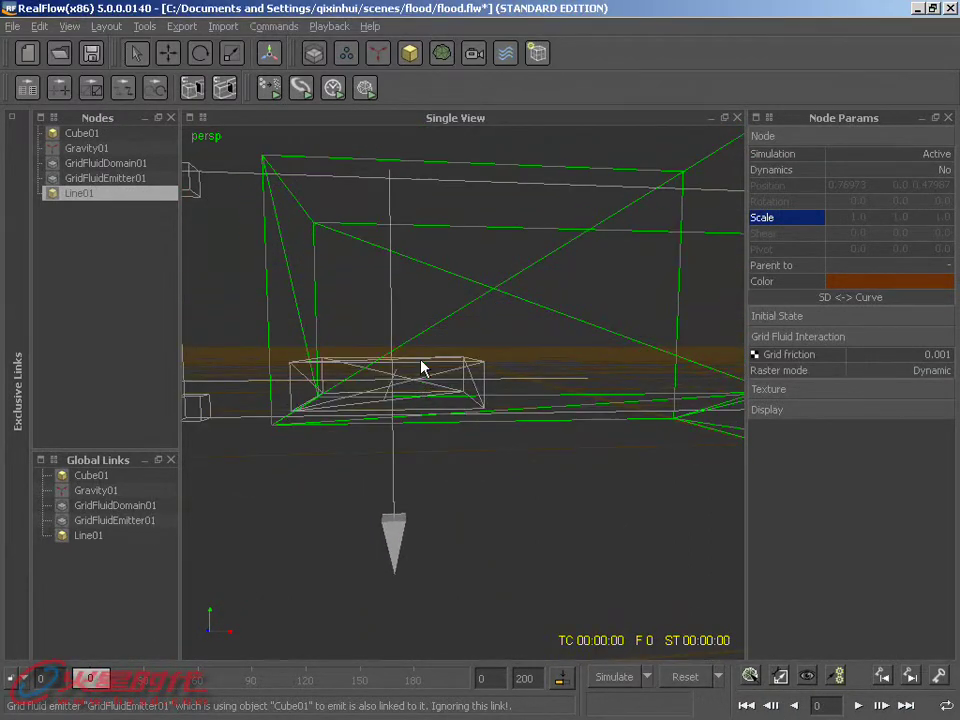
# Step: Nudge Cube01 slightly up along Y and along X
pyautogui.click(421, 367)
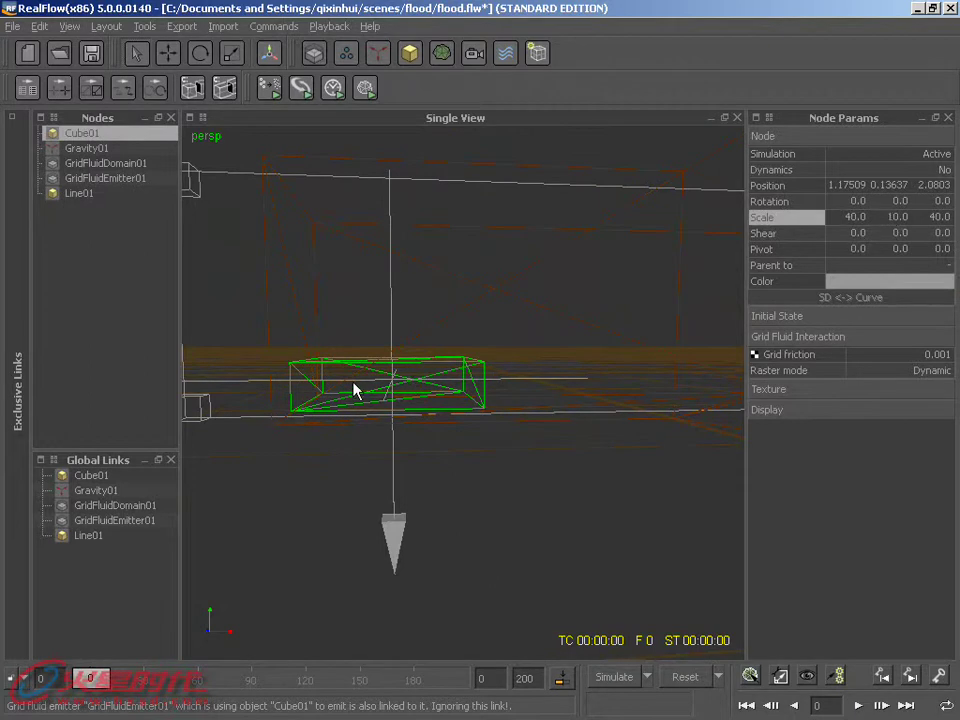
pyautogui.press('w')
pyautogui.moveTo(396, 325); pyautogui.dragTo(396, 311)
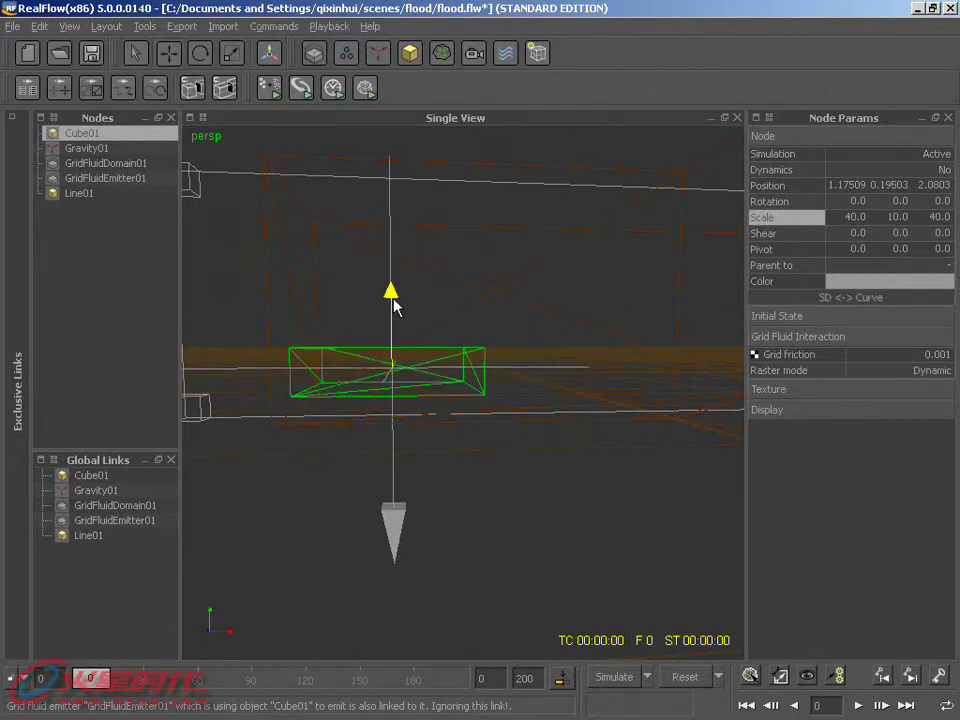
pyautogui.moveTo(446, 370); pyautogui.dragTo(458, 370)
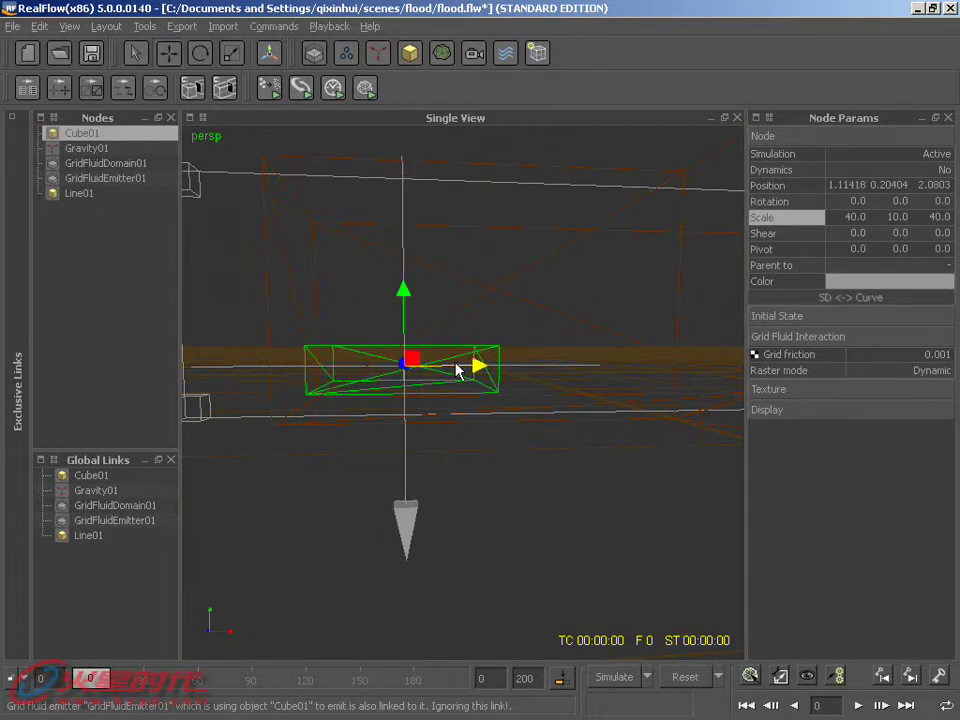
# Step: Run a short test simulation, stop it, and reset the data to frame 0
pyautogui.click(616, 679)
pyautogui.moveTo(553, 621)
pyautogui.keyDown('alt'); pyautogui.mouseDown()
pyautogui.moveTo(407, 531)
pyautogui.moveTo(369, 476)
pyautogui.mouseUp(); pyautogui.keyUp('alt')
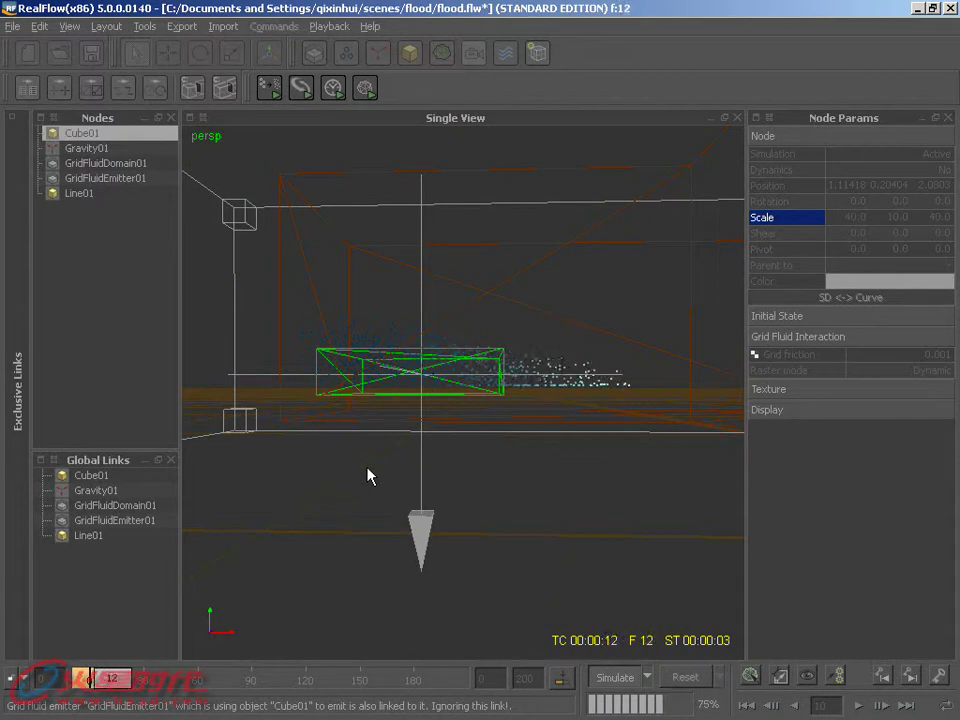
pyautogui.click(618, 678)
pyautogui.click(685, 677)
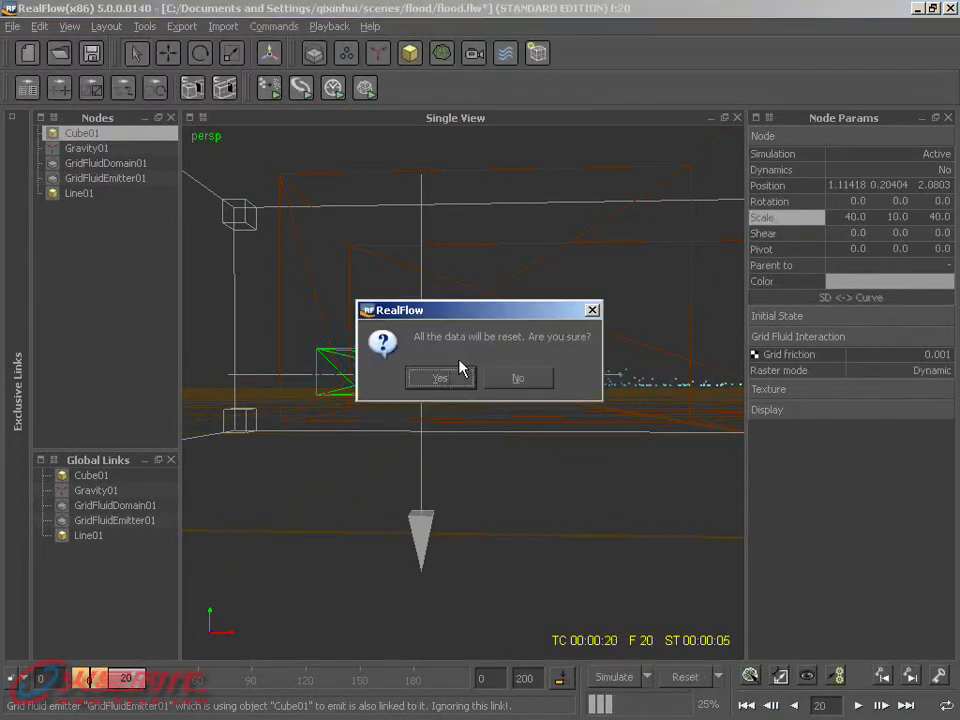
pyautogui.click(440, 377)
pyautogui.keyDown('alt'); pyautogui.moveTo(455, 395); pyautogui.dragTo(470, 352); pyautogui.keyUp('alt')
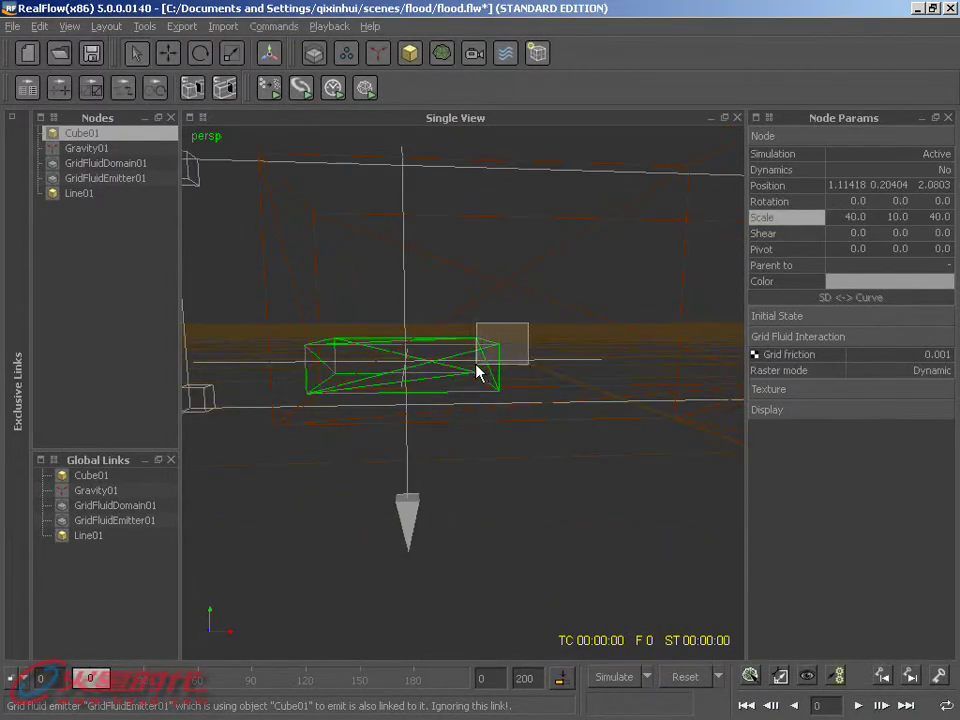
# Step: Select everything except Line01, move it up and along X, and restart the simulation
pyautogui.hotkey('ctrl', 'a')
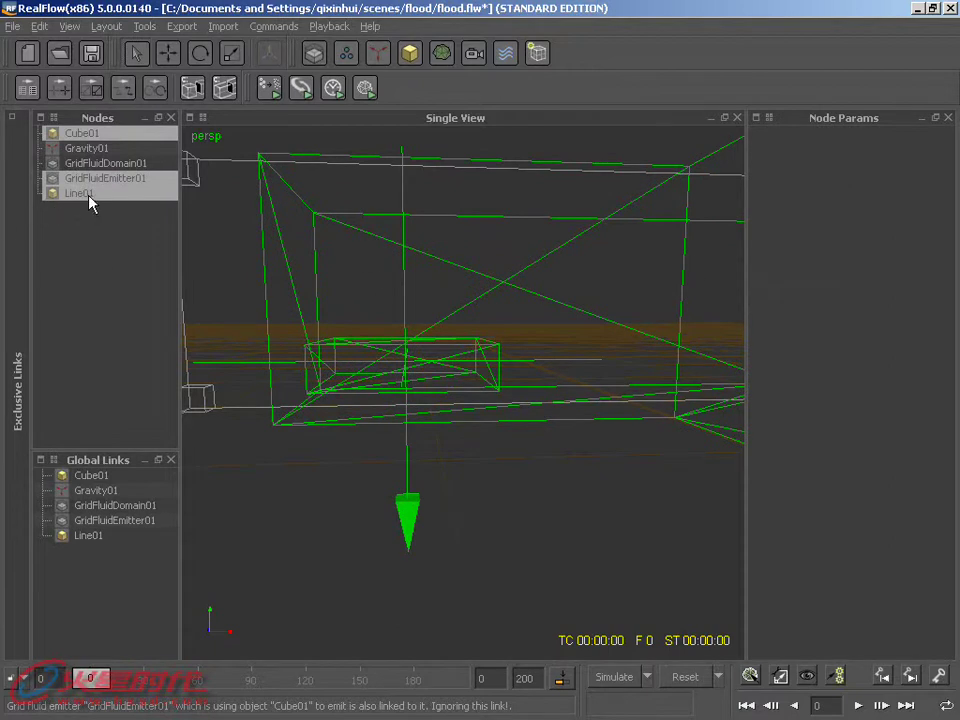
pyautogui.keyDown('ctrl'); pyautogui.click(88, 195); pyautogui.keyUp('ctrl')
pyautogui.press('w')
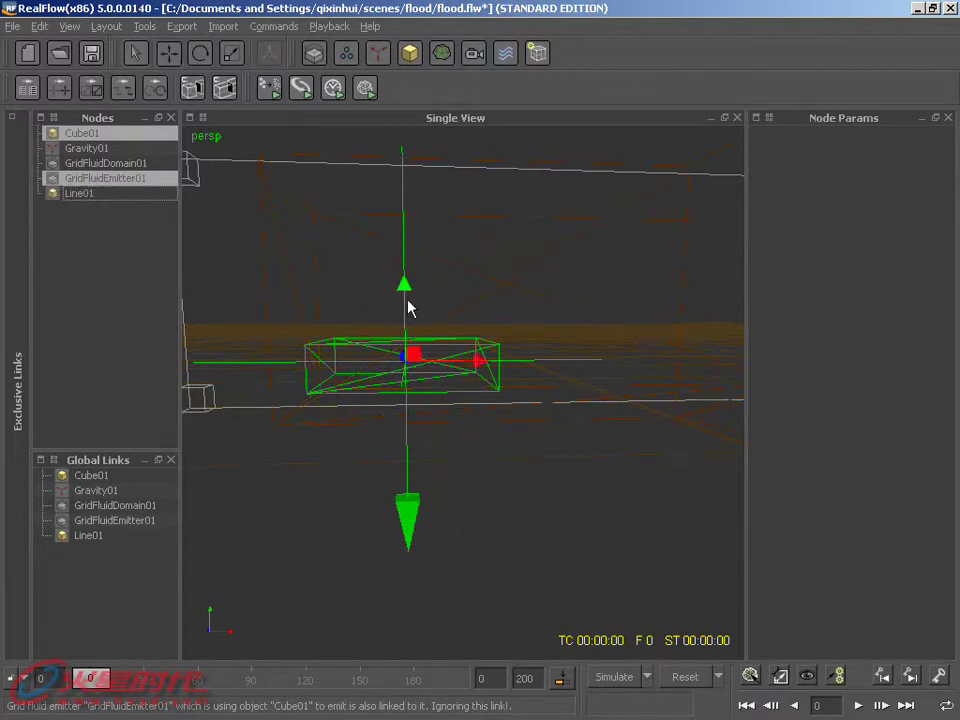
pyautogui.moveTo(403, 285); pyautogui.dragTo(403, 276)
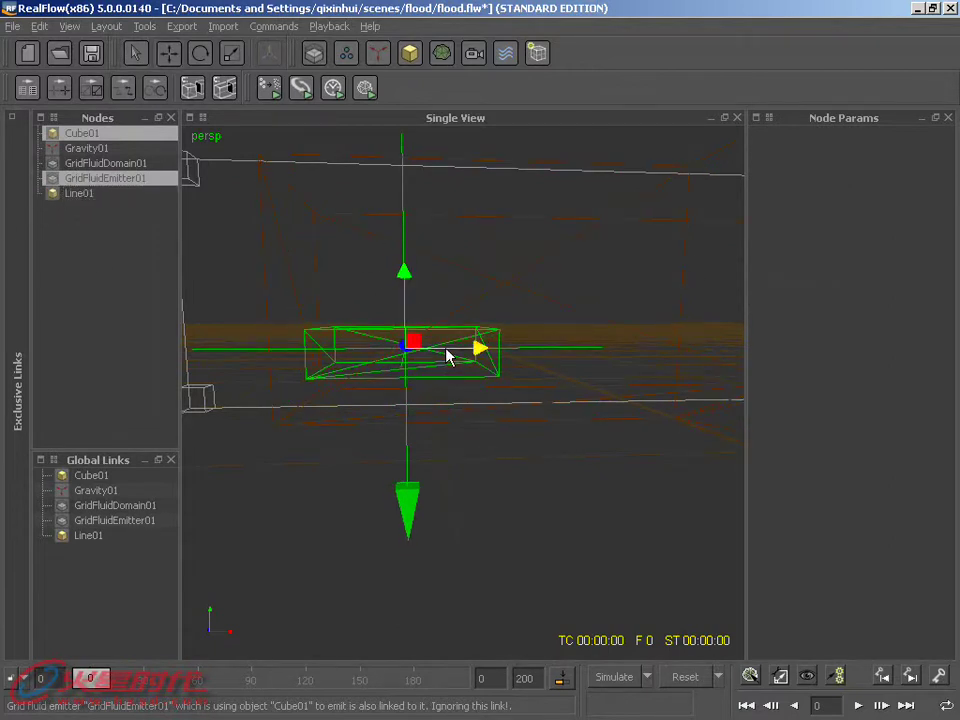
pyautogui.moveTo(447, 356); pyautogui.dragTo(463, 353)
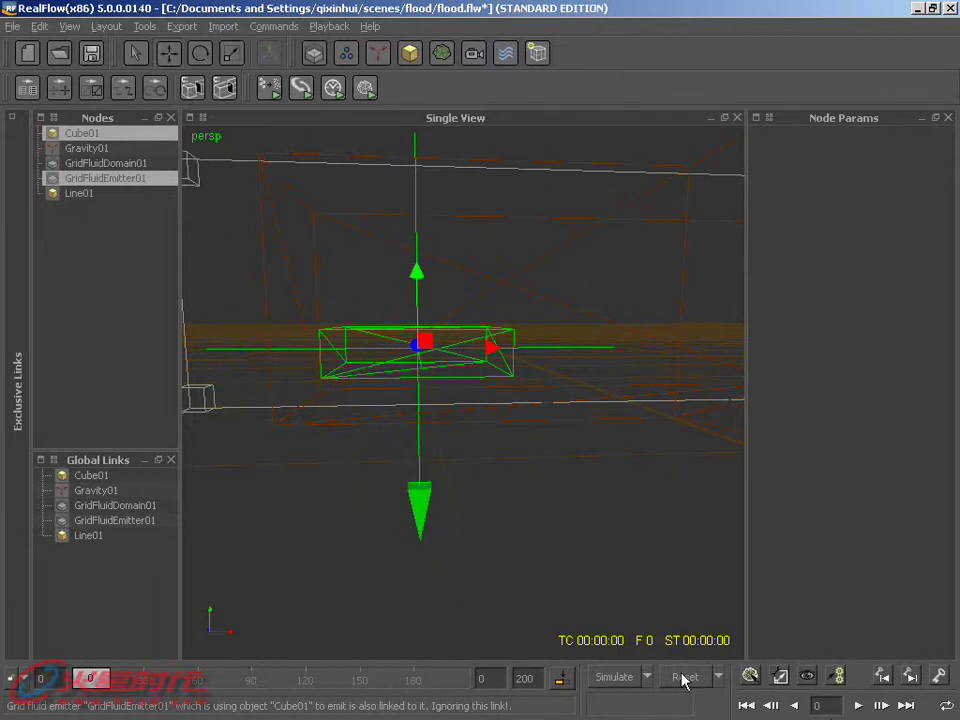
pyautogui.click(612, 678)
# Step: Watch the flood simulate past frame 50, then stop it and reset to frame 0
pyautogui.moveTo(560, 620)
pyautogui.keyDown('alt'); pyautogui.mouseDown()
pyautogui.moveTo(508, 557)
pyautogui.moveTo(518, 580)
pyautogui.moveTo(467, 542)
pyautogui.moveTo(431, 497)
pyautogui.moveTo(422, 508)
pyautogui.moveTo(431, 521)
pyautogui.moveTo(428, 484)
pyautogui.moveTo(414, 497)
pyautogui.moveTo(611, 572)
pyautogui.moveTo(484, 506)
pyautogui.moveTo(540, 463)
pyautogui.moveTo(492, 447)
pyautogui.mouseUp(); pyautogui.keyUp('alt')
pyautogui.moveTo(699, 388)
pyautogui.keyDown('alt'); pyautogui.mouseDown()
pyautogui.moveTo(686, 429)
pyautogui.moveTo(697, 482)
pyautogui.moveTo(578, 400)
pyautogui.moveTo(698, 589)
pyautogui.mouseUp(); pyautogui.keyUp('alt')
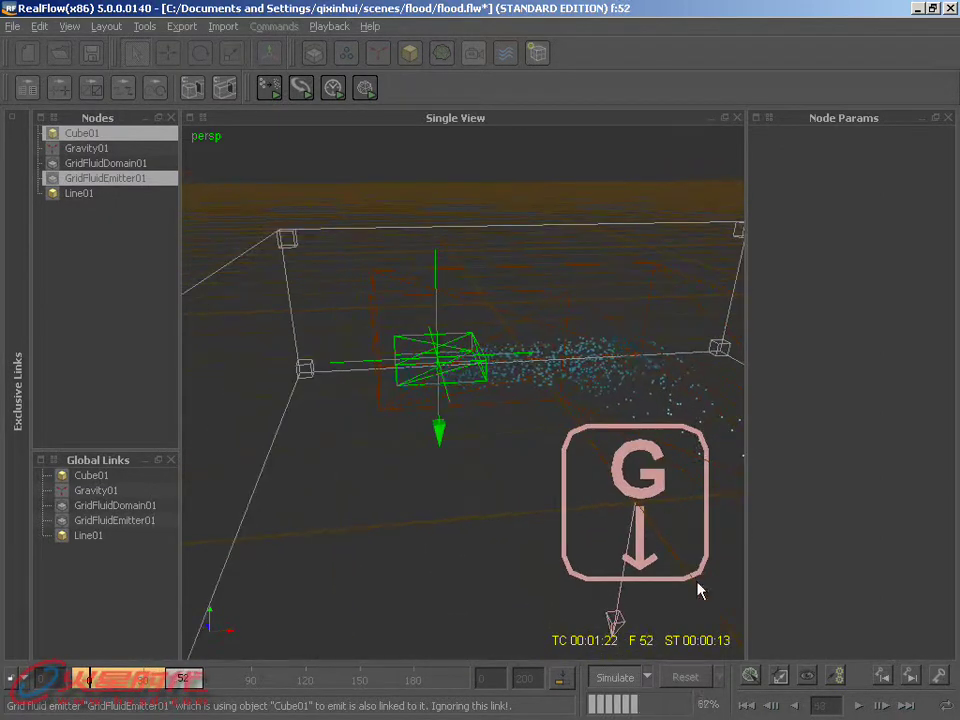
pyautogui.click(626, 680)
pyautogui.click(686, 677)
pyautogui.click(436, 379)
# Step: Zoom in and select Cube01 on its own
pyautogui.moveTo(436, 379)
pyautogui.keyDown('alt'); pyautogui.mouseDown()
pyautogui.moveTo(452, 424)
pyautogui.moveTo(478, 362)
pyautogui.mouseUp(); pyautogui.keyUp('alt')
pyautogui.click(493, 332)
pyautogui.click(470, 347)
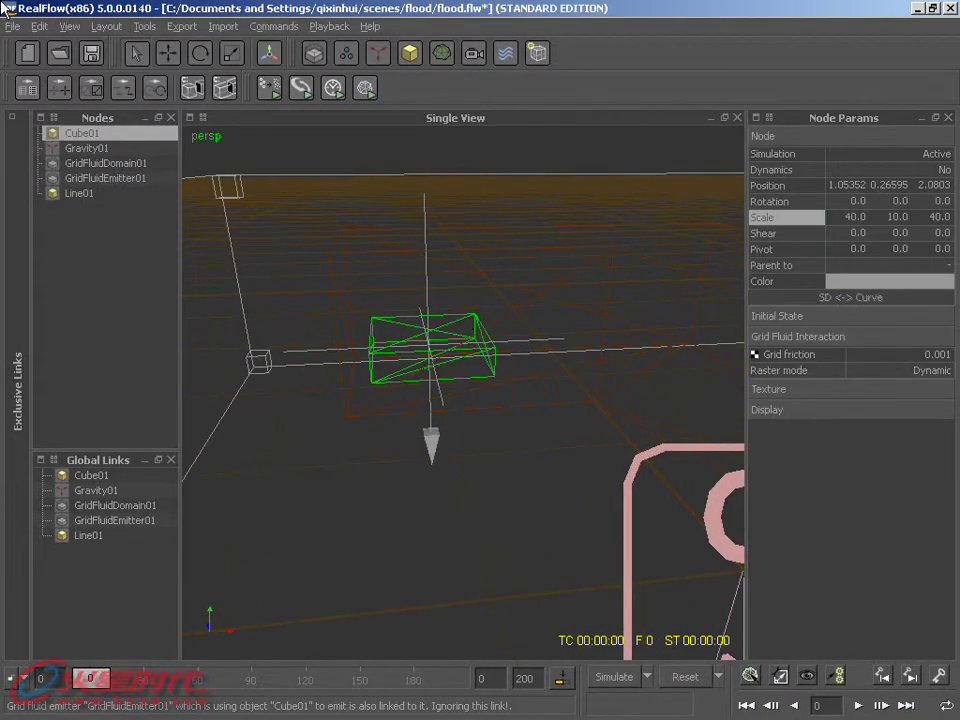
# Step: Clone Cube01 as Cube02, raise it, give it X scale 10, and slide it left
pyautogui.click(40, 26)
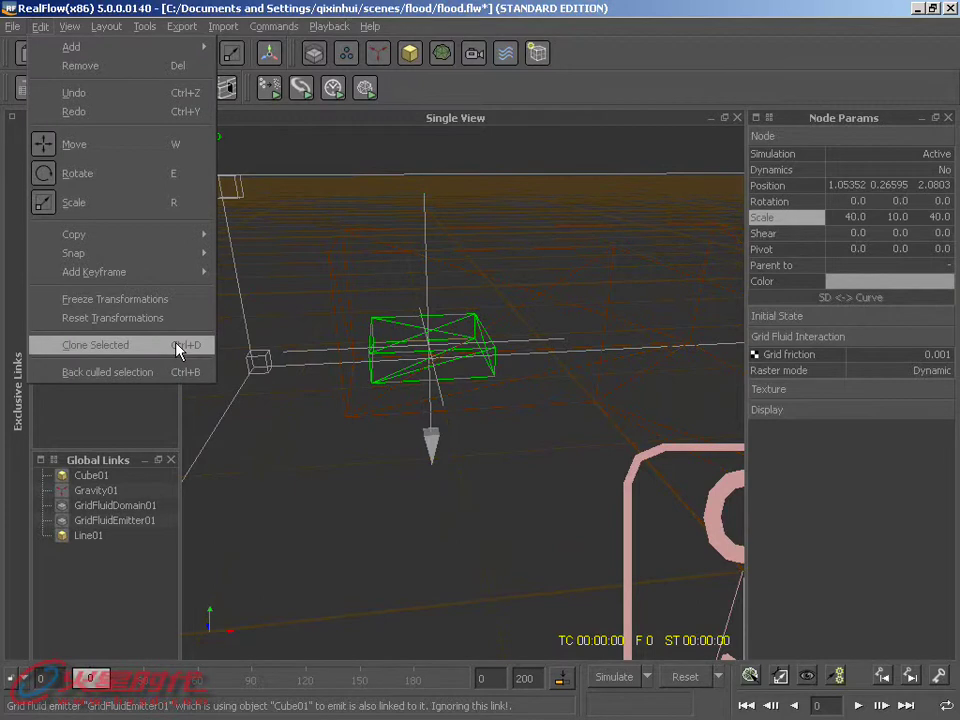
pyautogui.click(100, 345)
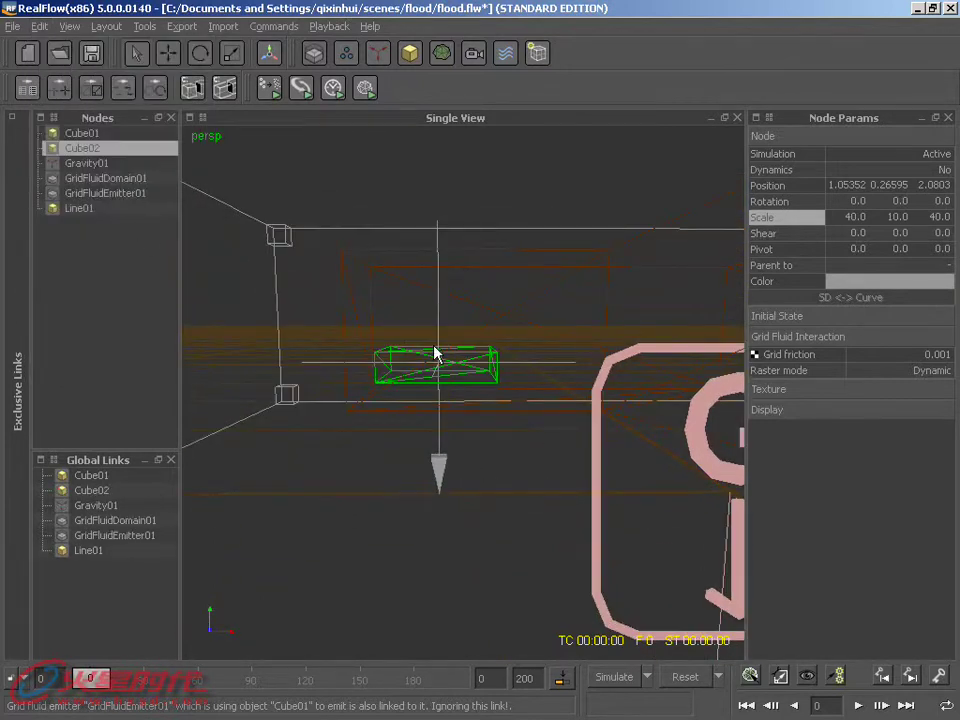
pyautogui.moveTo(443, 296); pyautogui.dragTo(443, 243)
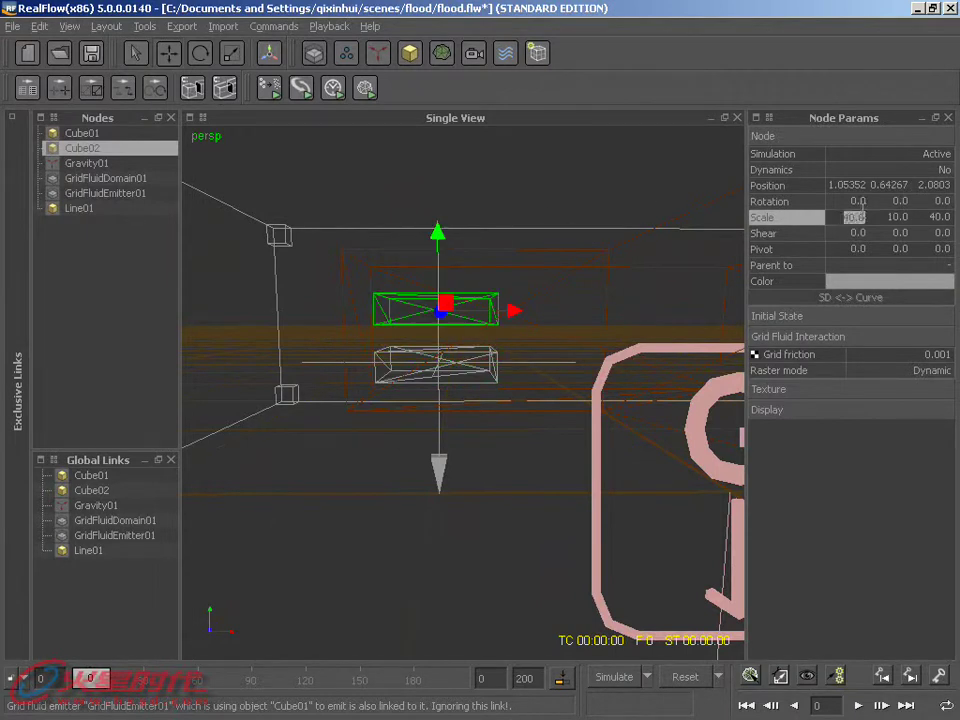
pyautogui.write('10')
pyautogui.write('35')
pyautogui.press('Return')
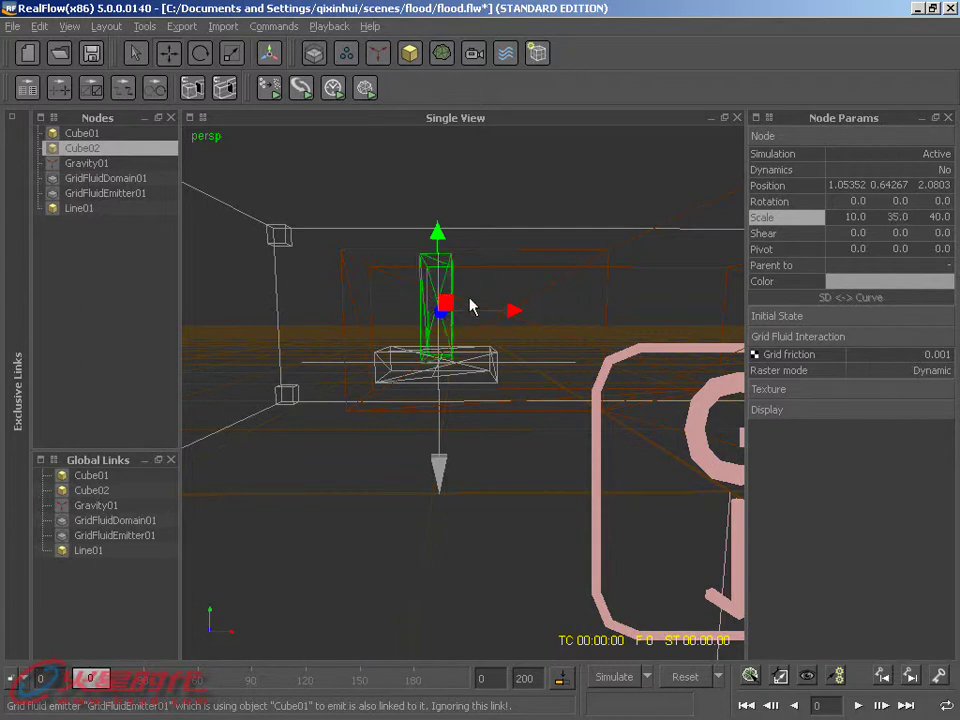
pyautogui.moveTo(500, 315)
pyautogui.mouseDown()
pyautogui.moveTo(450, 315)
pyautogui.moveTo(435, 326)
pyautogui.mouseUp()
# Step: Set Cube02's Y scale to 30 and raise it slightly, to about Y 0.70516
pyautogui.click(446, 326)
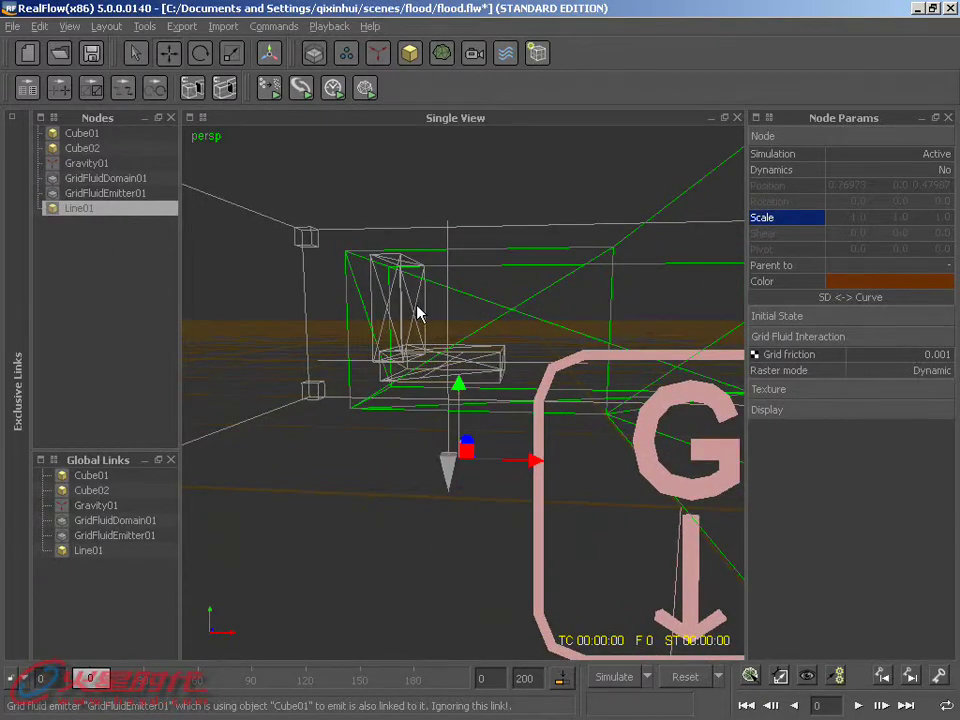
pyautogui.click(418, 313)
pyautogui.doubleClick(900, 216)
pyautogui.write('30')
pyautogui.press('Return')
pyautogui.keyDown('alt'); pyautogui.moveTo(630, 321); pyautogui.dragTo(346, 291); pyautogui.keyUp('alt')
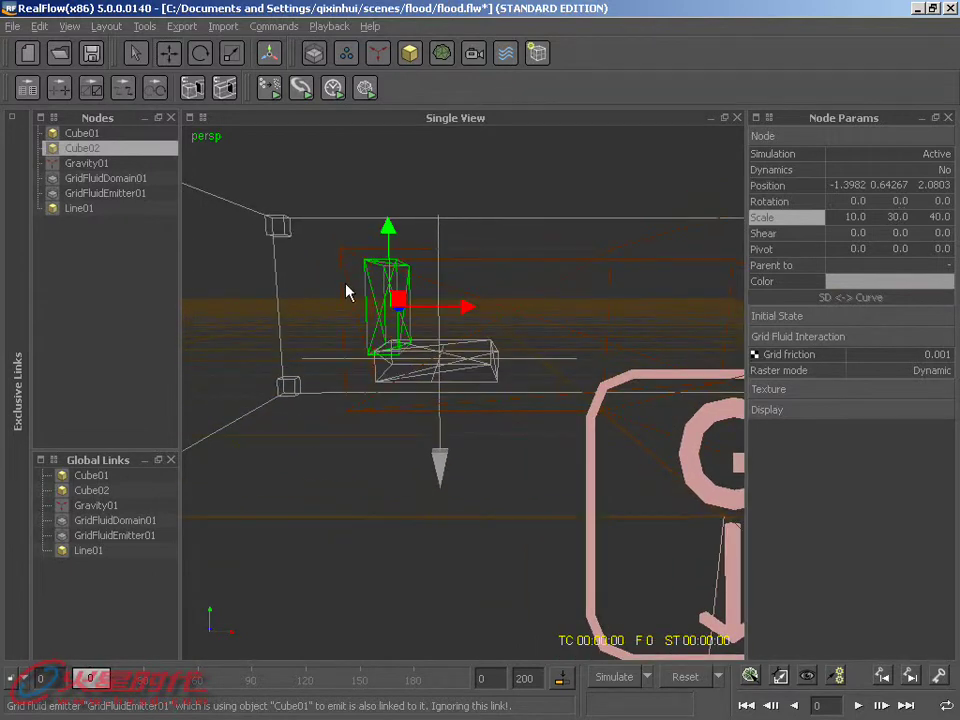
pyautogui.moveTo(393, 248); pyautogui.dragTo(392, 236)
pyautogui.moveTo(402, 347)
pyautogui.keyDown('alt'); pyautogui.mouseDown()
pyautogui.moveTo(379, 386)
pyautogui.moveTo(455, 428)
pyautogui.mouseUp(); pyautogui.keyUp('alt')
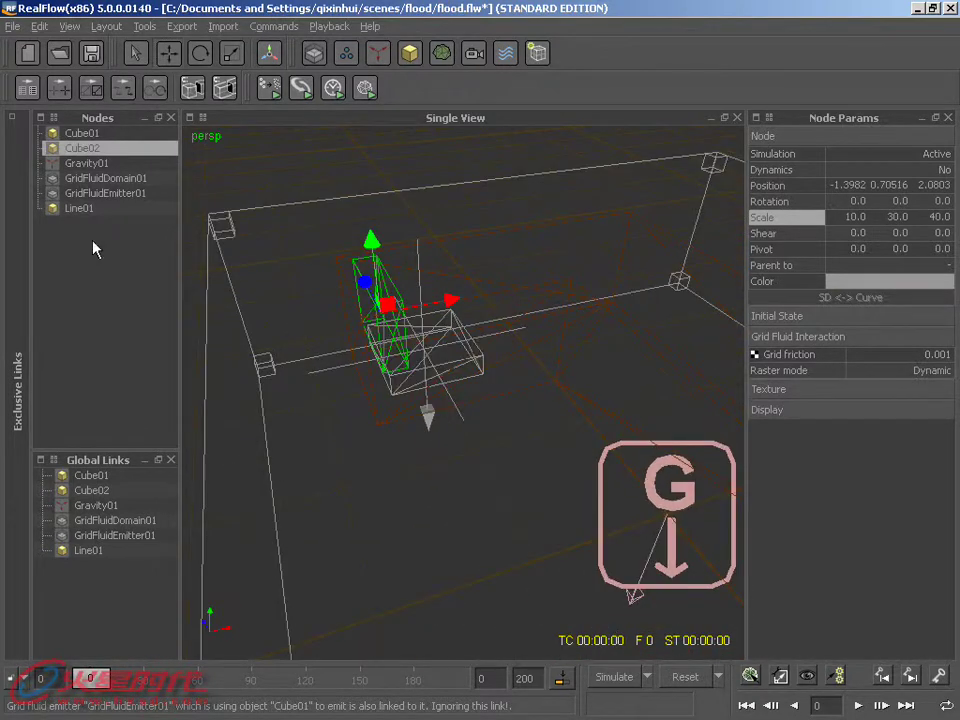
# Step: Add GridFluidEmitter02, emitting from Cube02
pyautogui.click(328, 62)
pyautogui.click(417, 105)
pyautogui.moveTo(418, 242)
pyautogui.keyDown('alt'); pyautogui.mouseDown(button='right')
pyautogui.moveTo(400, 460)
pyautogui.moveTo(326, 347)
pyautogui.mouseUp(button='right'); pyautogui.keyUp('alt')
pyautogui.moveTo(326, 347)
pyautogui.keyDown('alt'); pyautogui.mouseDown()
pyautogui.moveTo(274, 338)
pyautogui.moveTo(450, 343)
pyautogui.mouseUp(); pyautogui.keyUp('alt')
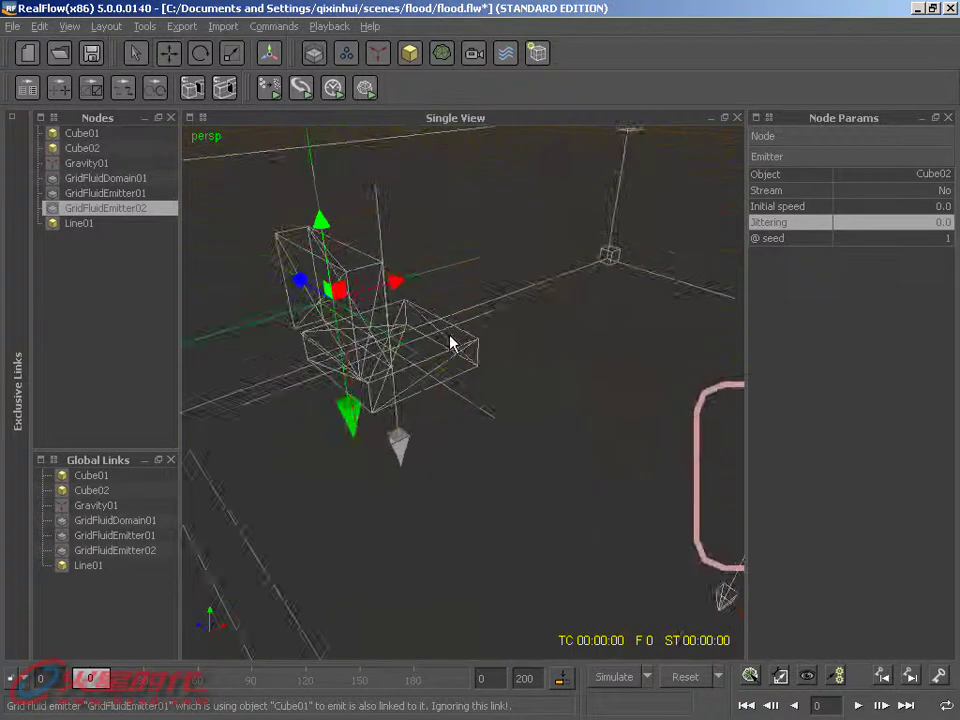
pyautogui.keyDown('alt'); pyautogui.moveTo(450, 343); pyautogui.dragTo(435, 437, button='right'); pyautogui.keyUp('alt')
pyautogui.keyDown('alt'); pyautogui.moveTo(435, 437); pyautogui.dragTo(328, 418); pyautogui.keyUp('alt')
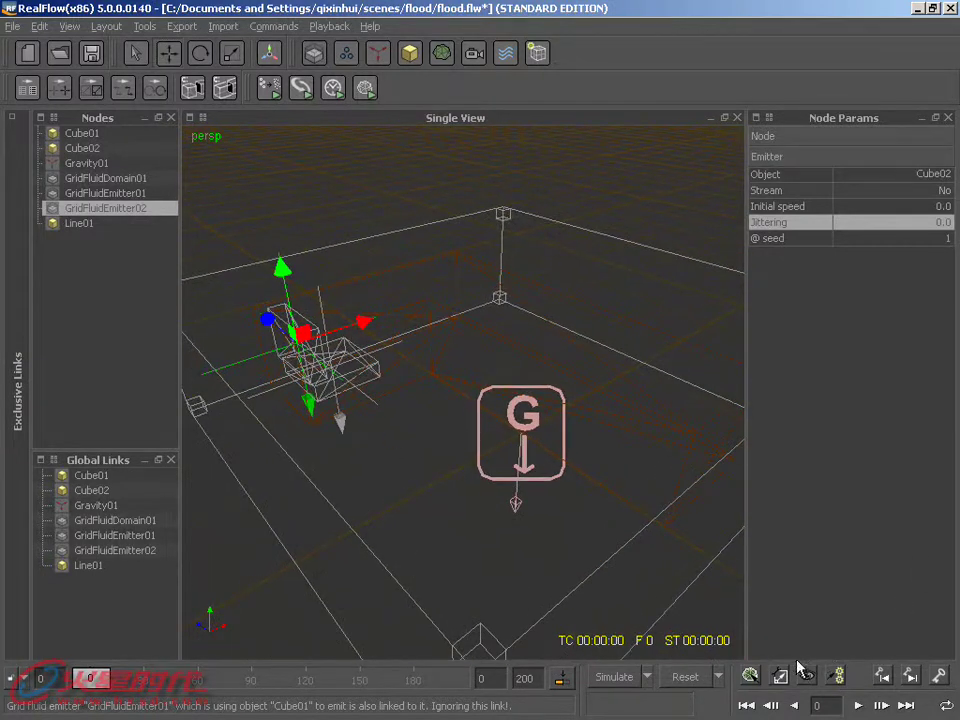
# Step: Simulate both emitters while watching, stop at frame 89, and return to the first frame
pyautogui.click(632, 678)
pyautogui.moveTo(619, 658)
pyautogui.keyDown('alt'); pyautogui.mouseDown()
pyautogui.moveTo(476, 523)
pyautogui.moveTo(467, 456)
pyautogui.mouseUp(); pyautogui.keyUp('alt')
pyautogui.keyDown('alt'); pyautogui.moveTo(467, 456); pyautogui.dragTo(380, 390, button='right'); pyautogui.keyUp('alt')
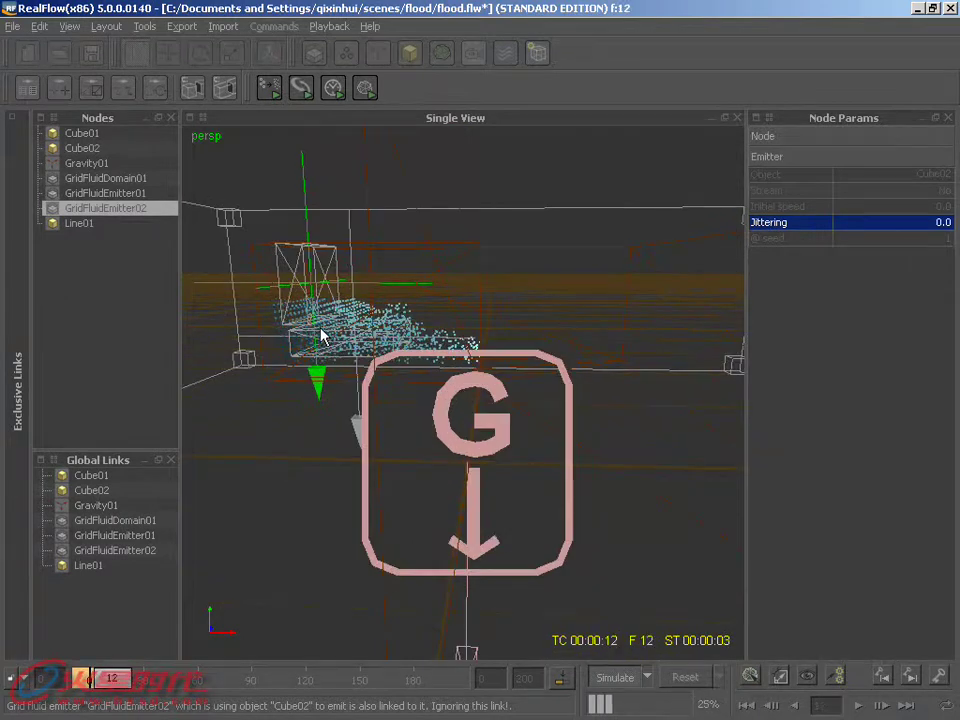
pyautogui.keyDown('alt'); pyautogui.moveTo(326, 332); pyautogui.dragTo(357, 333); pyautogui.keyUp('alt')
pyautogui.keyDown('alt'); pyautogui.moveTo(602, 398); pyautogui.dragTo(557, 266, button='right'); pyautogui.keyUp('alt')
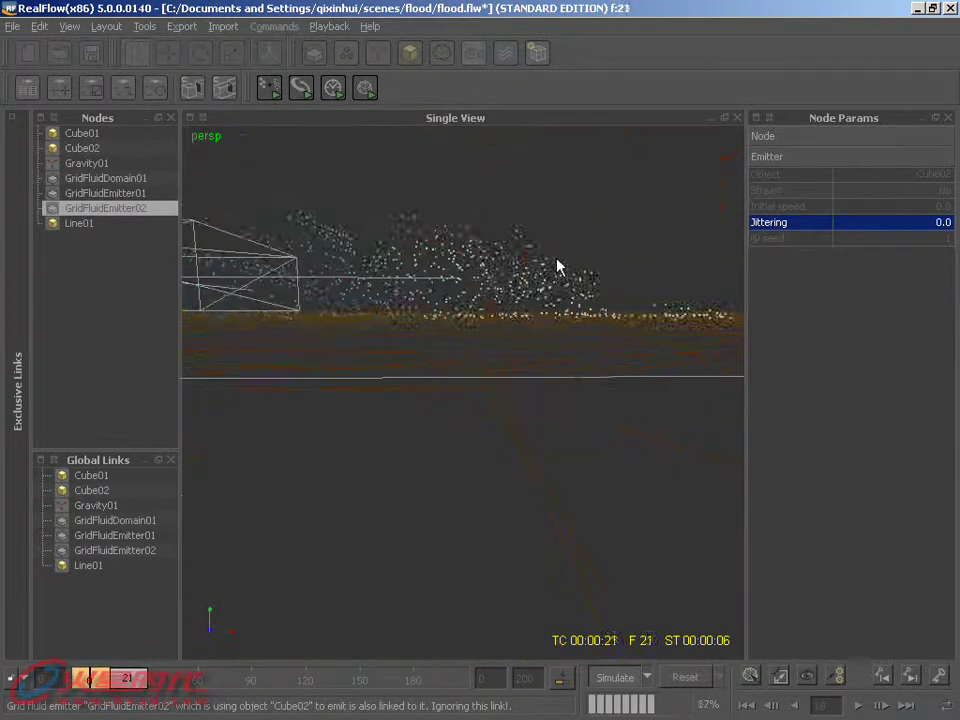
pyautogui.moveTo(557, 266)
pyautogui.keyDown('alt'); pyautogui.mouseDown()
pyautogui.moveTo(568, 332)
pyautogui.moveTo(253, 446)
pyautogui.moveTo(231, 484)
pyautogui.mouseUp(); pyautogui.keyUp('alt')
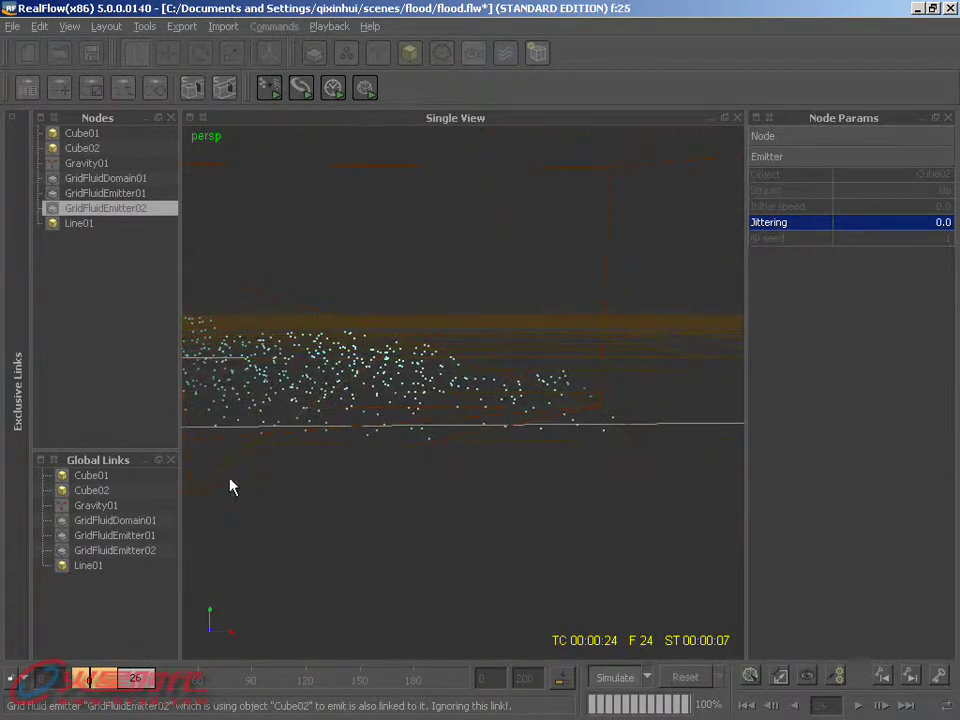
pyautogui.keyDown('alt'); pyautogui.moveTo(391, 452); pyautogui.dragTo(386, 486, button='right'); pyautogui.keyUp('alt')
pyautogui.keyDown('alt'); pyautogui.moveTo(386, 486); pyautogui.dragTo(489, 454); pyautogui.keyUp('alt')
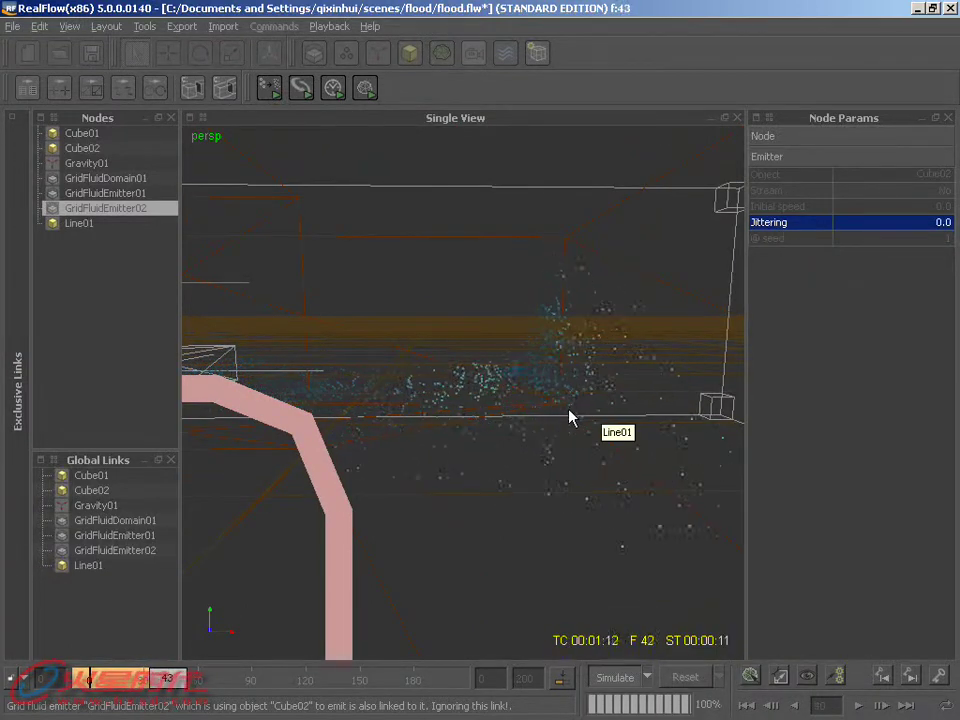
pyautogui.keyDown('alt'); pyautogui.moveTo(570, 413); pyautogui.dragTo(558, 410); pyautogui.keyUp('alt')
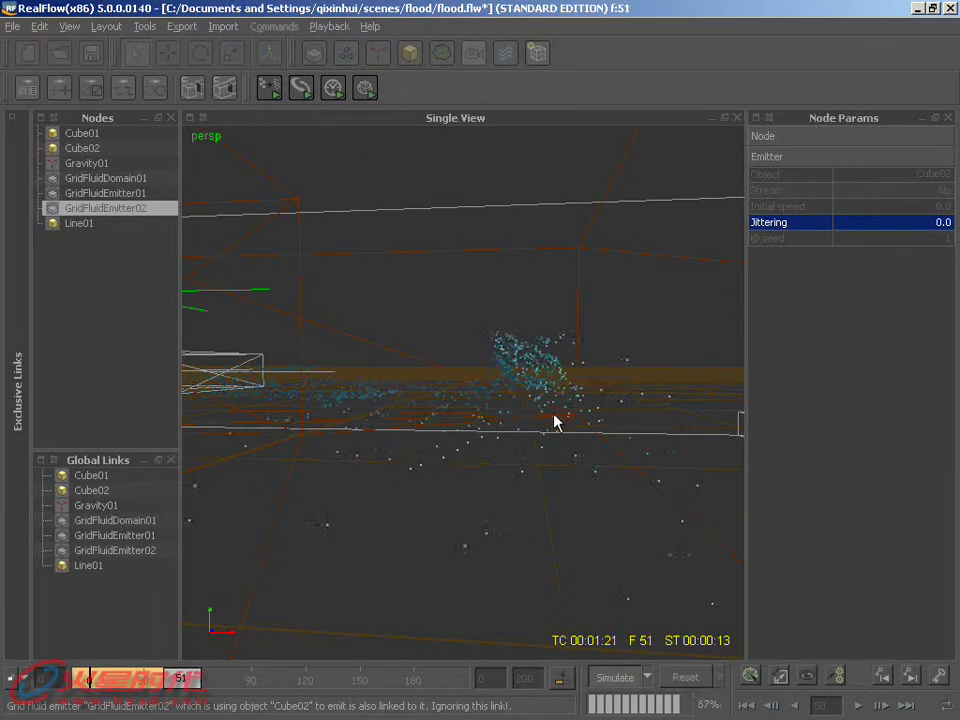
pyautogui.moveTo(544, 458)
pyautogui.keyDown('alt'); pyautogui.mouseDown()
pyautogui.moveTo(541, 469)
pyautogui.moveTo(581, 471)
pyautogui.moveTo(581, 589)
pyautogui.moveTo(579, 538)
pyautogui.moveTo(600, 459)
pyautogui.moveTo(591, 437)
pyautogui.moveTo(744, 541)
pyautogui.mouseUp(); pyautogui.keyUp('alt')
pyautogui.keyDown('alt'); pyautogui.moveTo(531, 437); pyautogui.dragTo(677, 583); pyautogui.keyUp('alt')
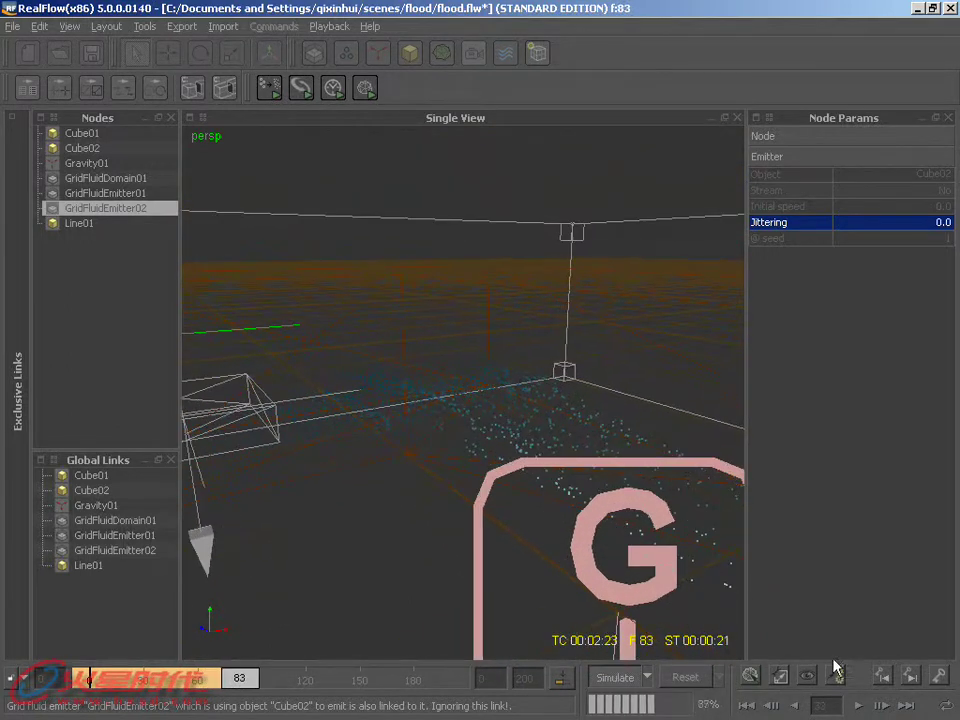
pyautogui.click(620, 677)
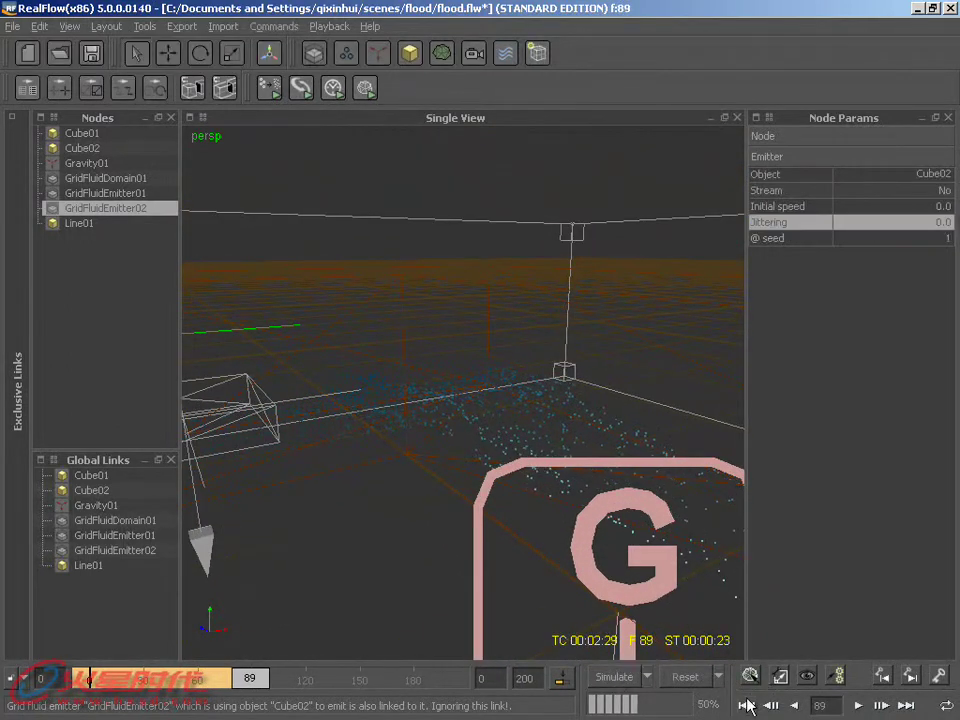
pyautogui.click(746, 705)
# Step: Play back and scrub the cached flood, then set GridFluidEmitter02's Jittering to 1.0
pyautogui.click(858, 705)
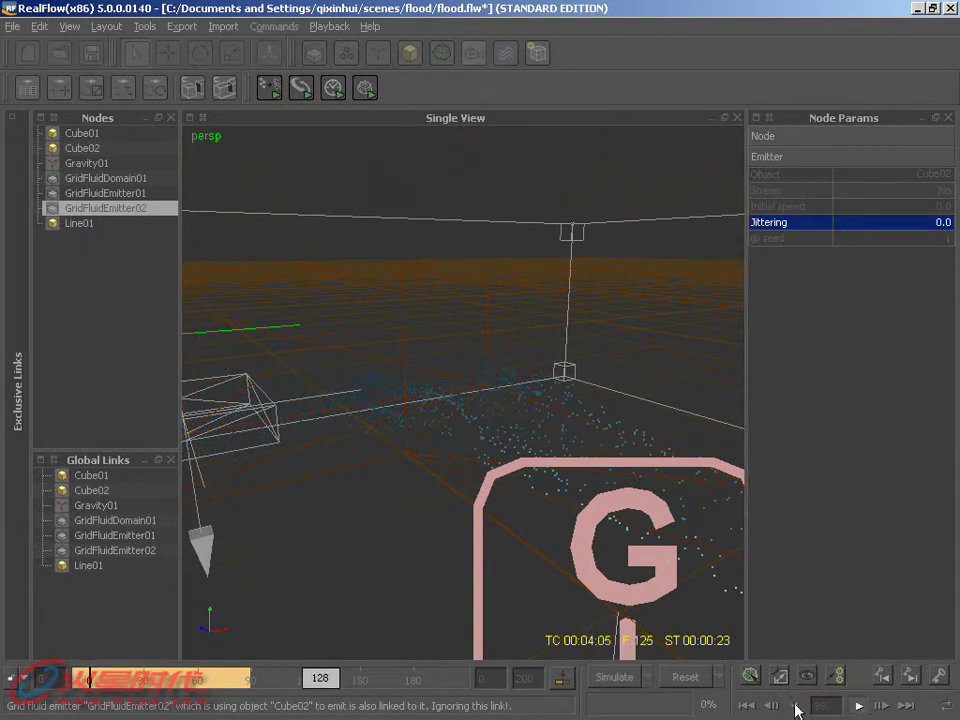
pyautogui.moveTo(100, 681)
pyautogui.mouseDown()
pyautogui.moveTo(147, 681)
pyautogui.moveTo(197, 655)
pyautogui.moveTo(111, 643)
pyautogui.mouseUp()
pyautogui.click(137, 207)
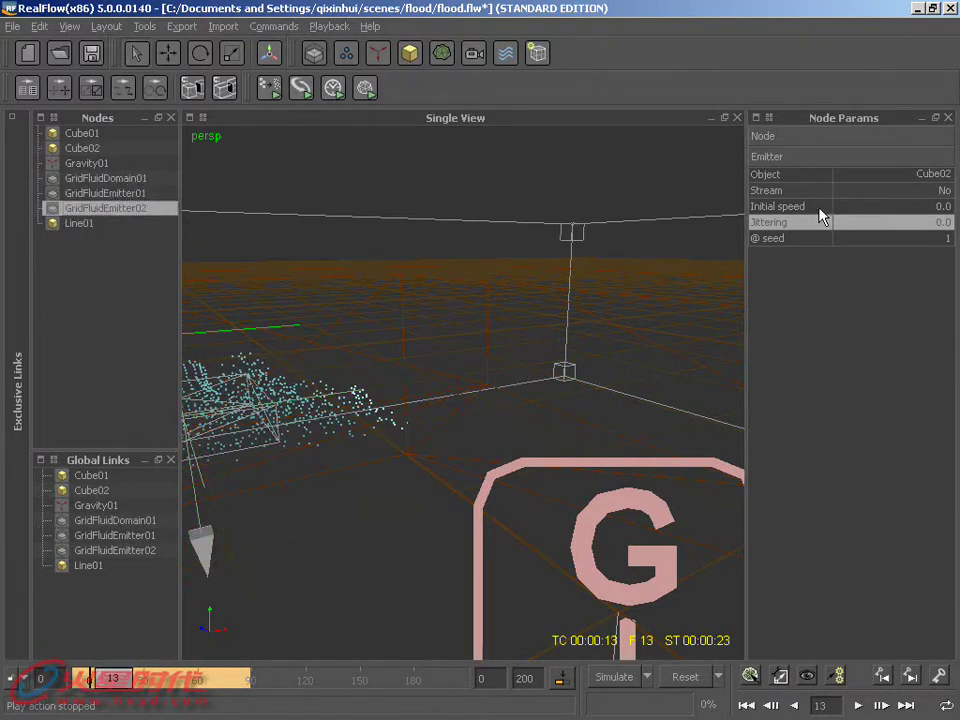
pyautogui.write('1')
pyautogui.press('Return')
pyautogui.keyDown('alt'); pyautogui.moveTo(470, 495); pyautogui.dragTo(476, 545); pyautogui.keyUp('alt')
# Step: Reset the simulation, raise GridFluidDomain01's resolution to 100000, and save flood.flw
pyautogui.click(692, 676)
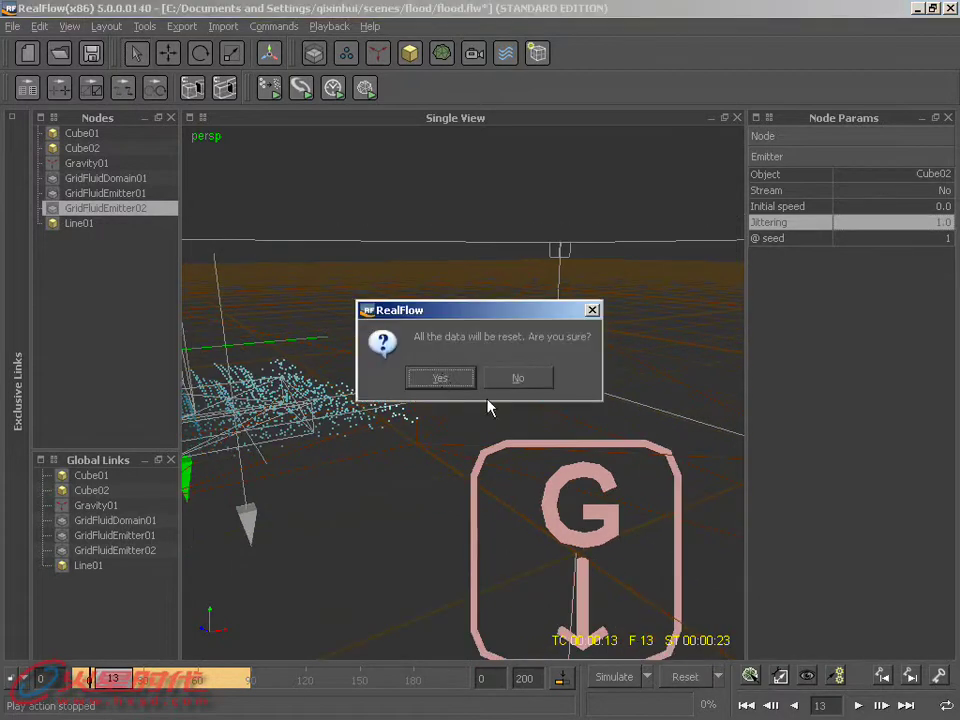
pyautogui.click(439, 377)
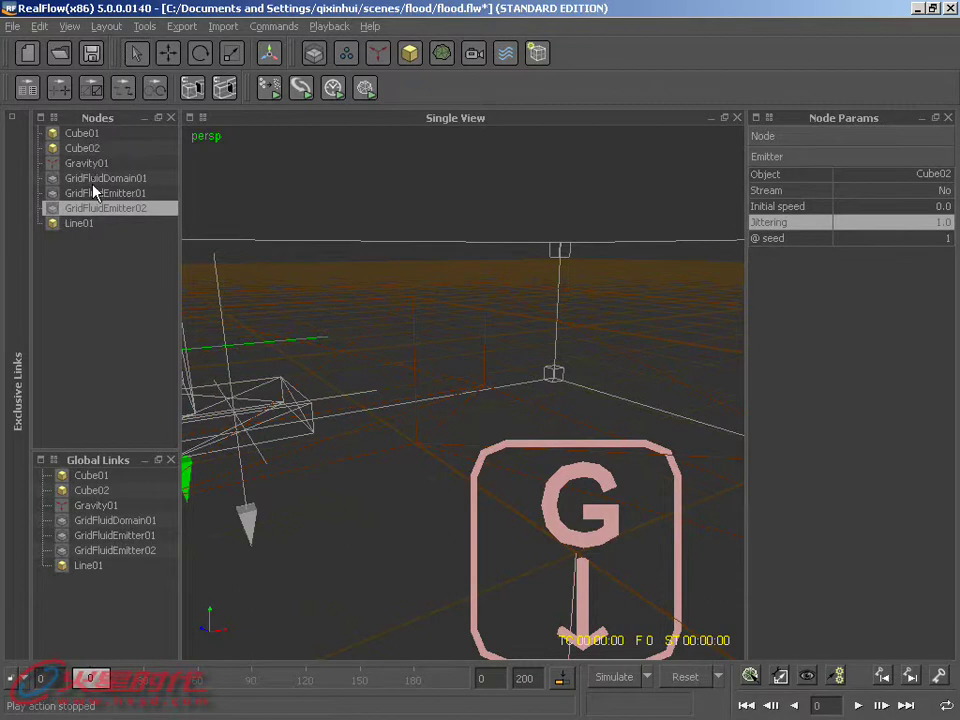
pyautogui.click(93, 179)
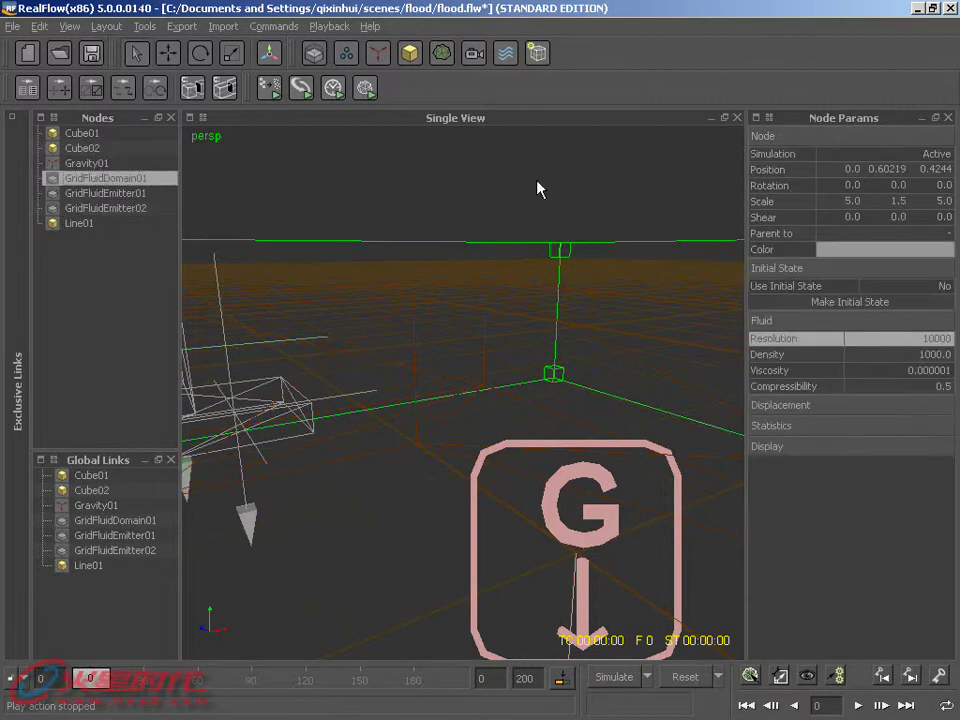
pyautogui.click(942, 339)
pyautogui.write('0')
pyautogui.press('Return')
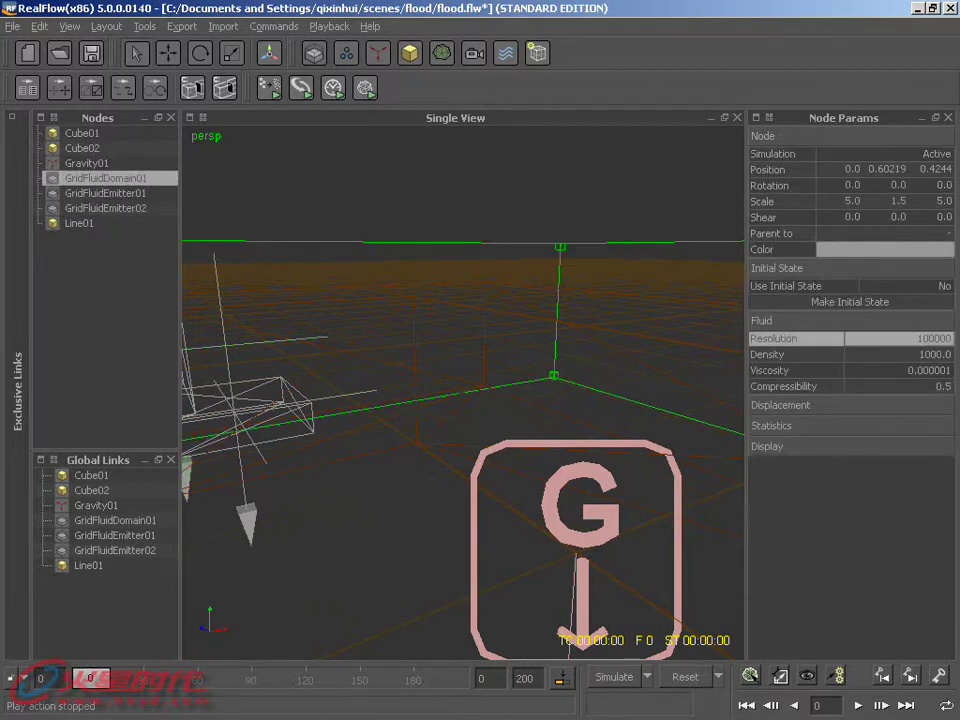
pyautogui.click(91, 55)
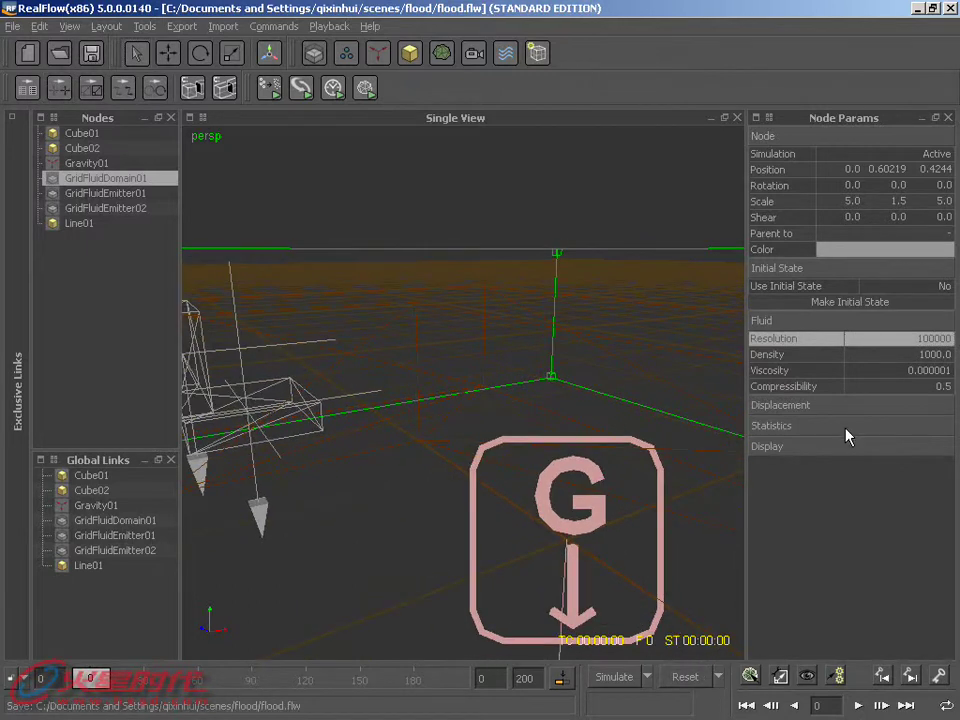
# Step: Simulate both emitters at resolution 100000 to frame 200, orbiting to watch the fluid spread
pyautogui.click(615, 680)
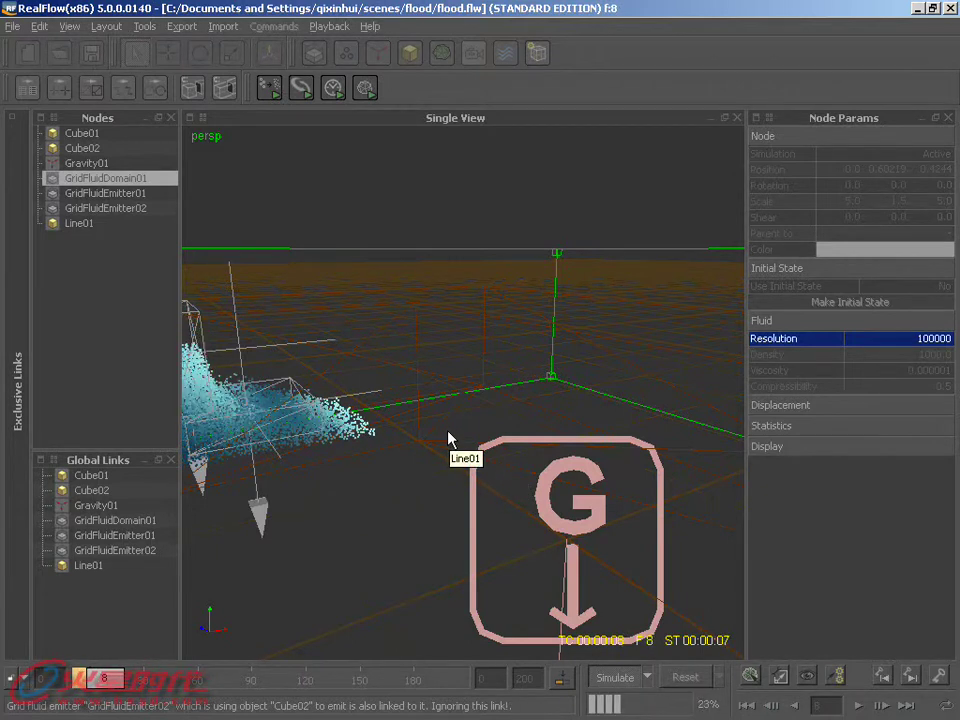
pyautogui.keyDown('alt'); pyautogui.moveTo(383, 430); pyautogui.dragTo(218, 327); pyautogui.keyUp('alt')
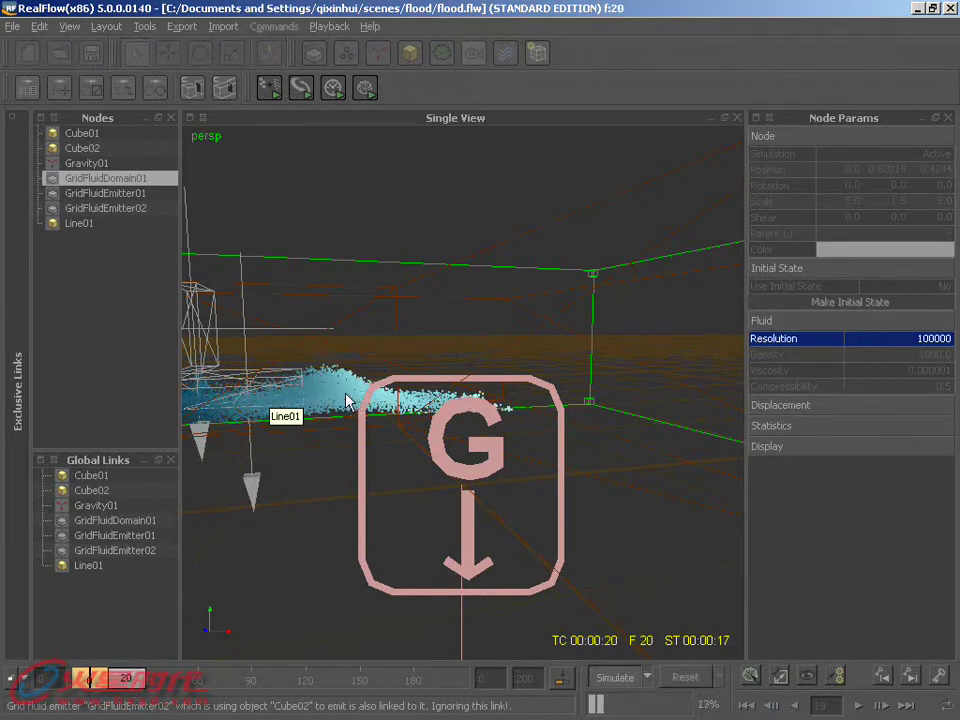
pyautogui.moveTo(425, 418)
pyautogui.keyDown('alt'); pyautogui.mouseDown()
pyautogui.moveTo(421, 444)
pyautogui.moveTo(409, 414)
pyautogui.mouseUp(); pyautogui.keyUp('alt')
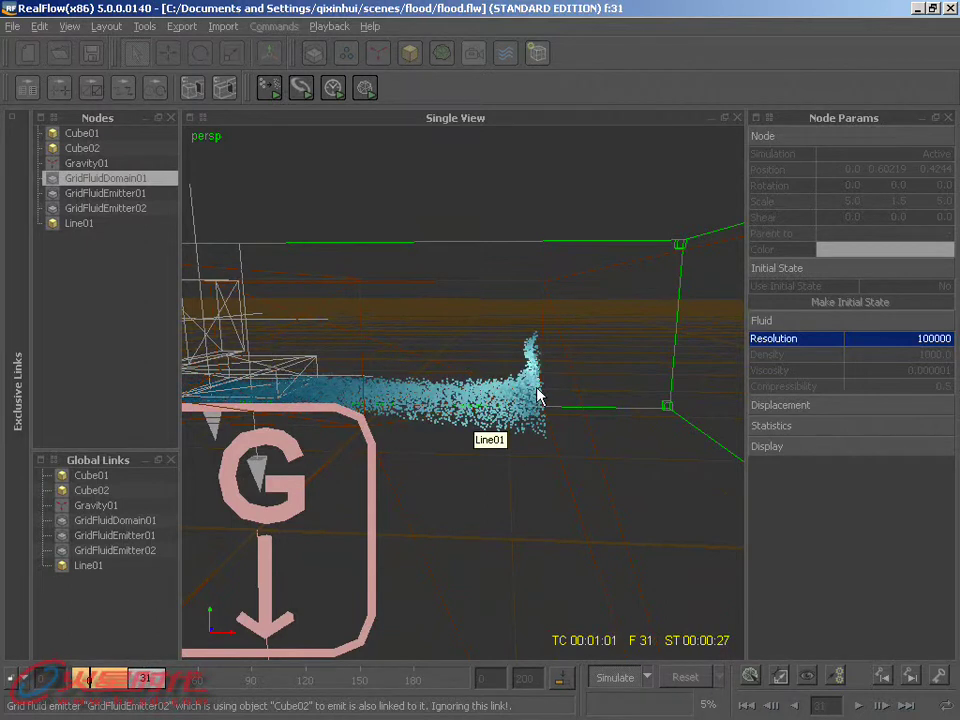
pyautogui.keyDown('alt'); pyautogui.moveTo(536, 386); pyautogui.dragTo(537, 368); pyautogui.keyUp('alt')
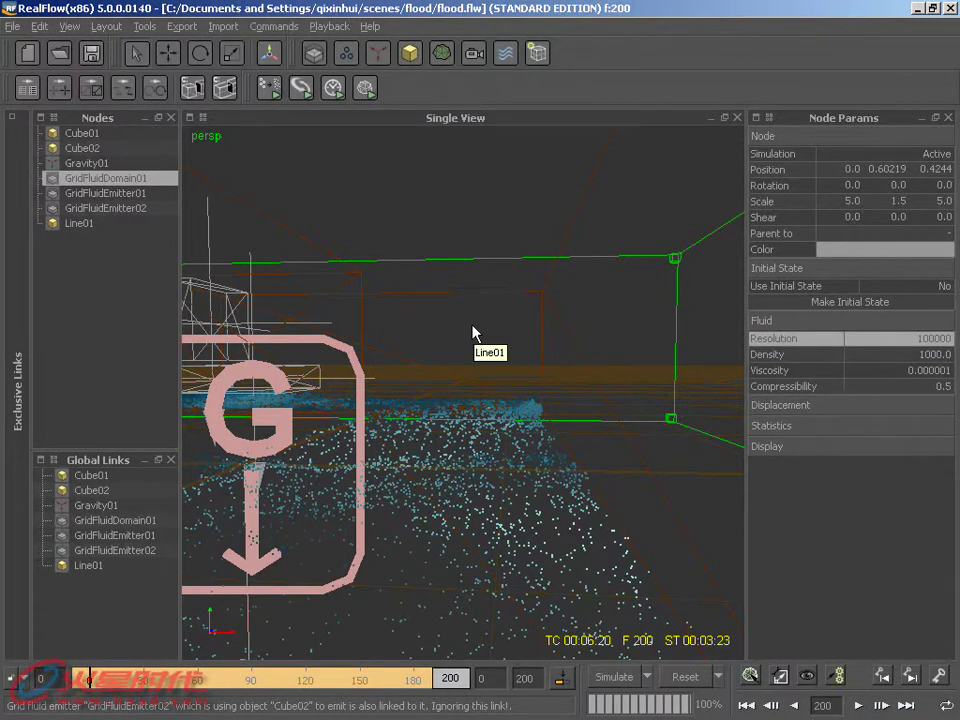
pyautogui.scroll(-5, 476, 476)
pyautogui.keyDown('alt'); pyautogui.moveTo(476, 476); pyautogui.dragTo(628, 523); pyautogui.keyUp('alt')
pyautogui.scroll(2, 605, 478)
pyautogui.keyDown('alt'); pyautogui.moveTo(604, 476); pyautogui.dragTo(507, 528); pyautogui.keyUp('alt')
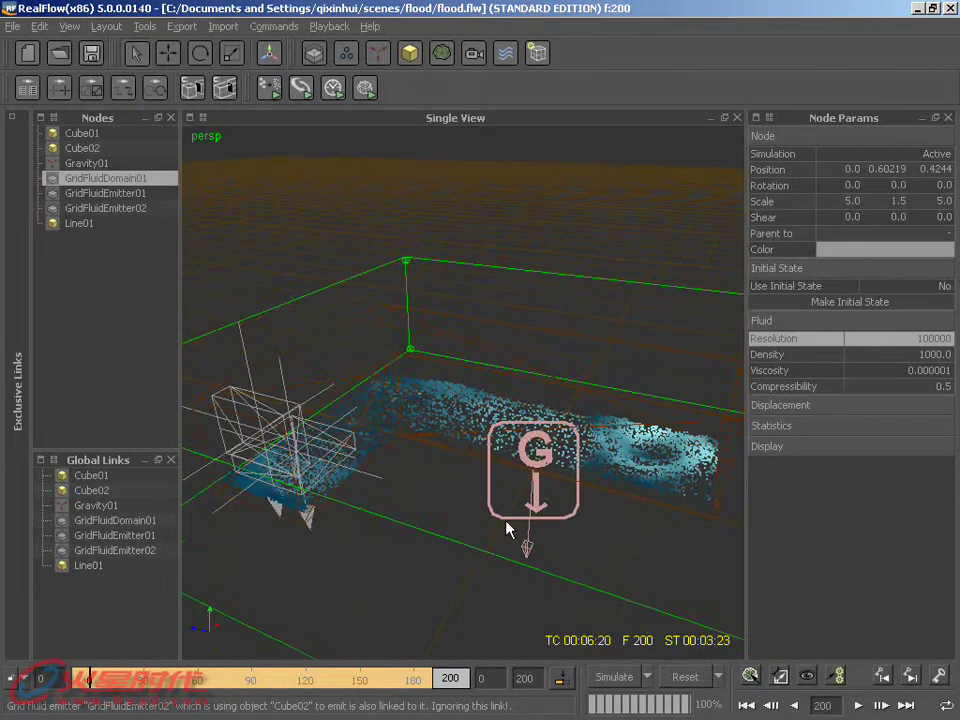
# Step: Rewind to frame 0 and play back the 200-frame flood, orbiting to inspect the flow
pyautogui.click(746, 706)
pyautogui.click(894, 706)
pyautogui.click(858, 706)
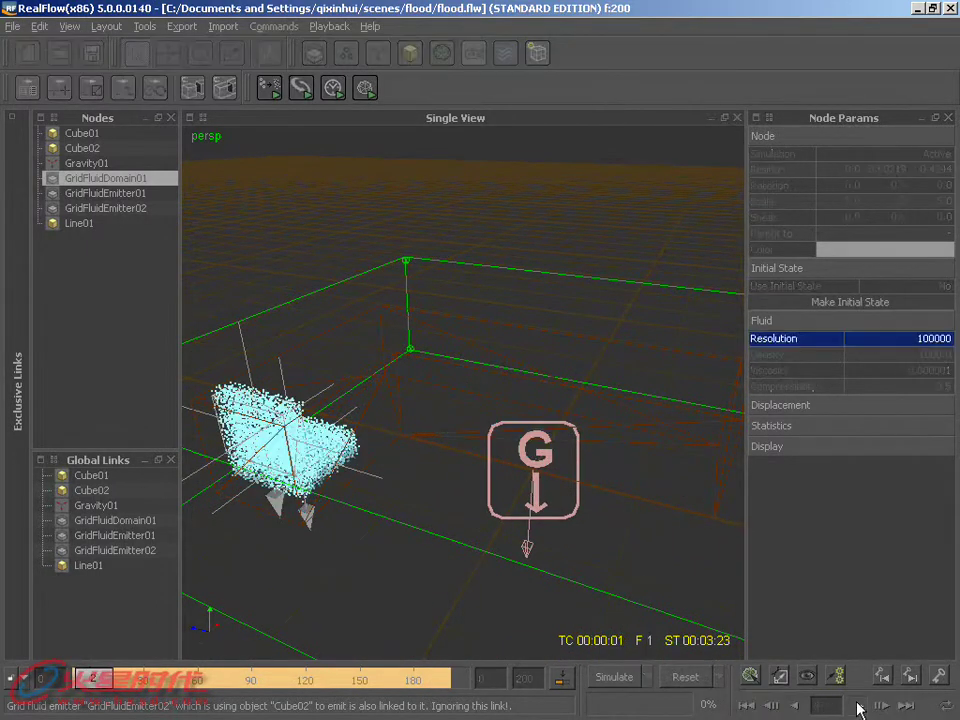
pyautogui.keyDown('alt'); pyautogui.moveTo(619, 529); pyautogui.dragTo(579, 527); pyautogui.keyUp('alt')
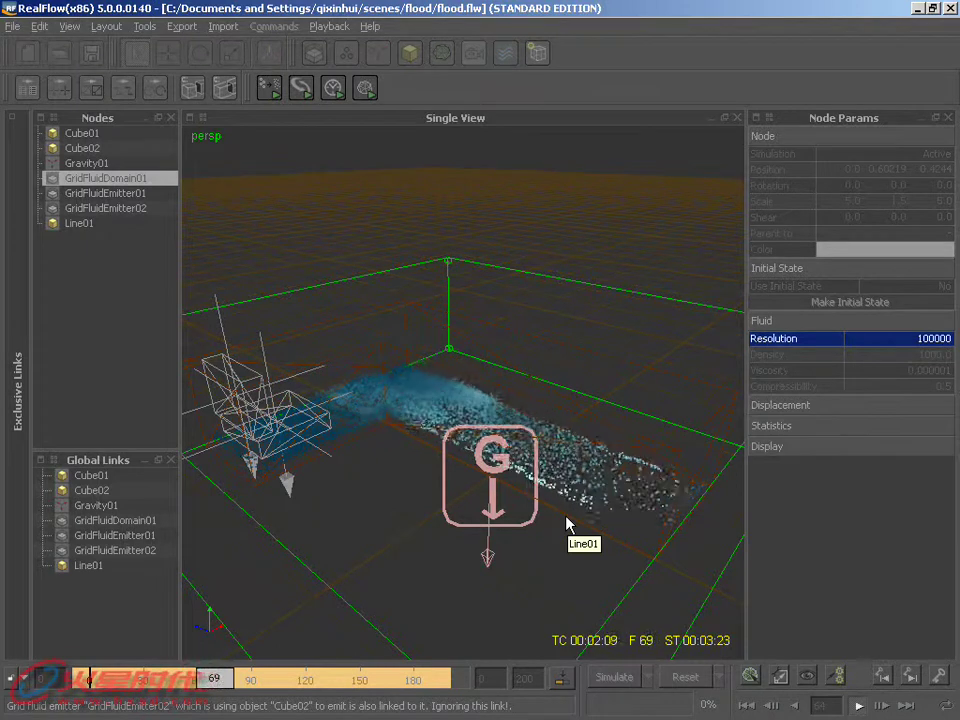
pyautogui.moveTo(557, 521)
pyautogui.keyDown('alt'); pyautogui.mouseDown()
pyautogui.moveTo(492, 512)
pyautogui.moveTo(547, 525)
pyautogui.moveTo(606, 519)
pyautogui.moveTo(661, 475)
pyautogui.moveTo(666, 439)
pyautogui.moveTo(617, 545)
pyautogui.mouseUp(); pyautogui.keyUp('alt')
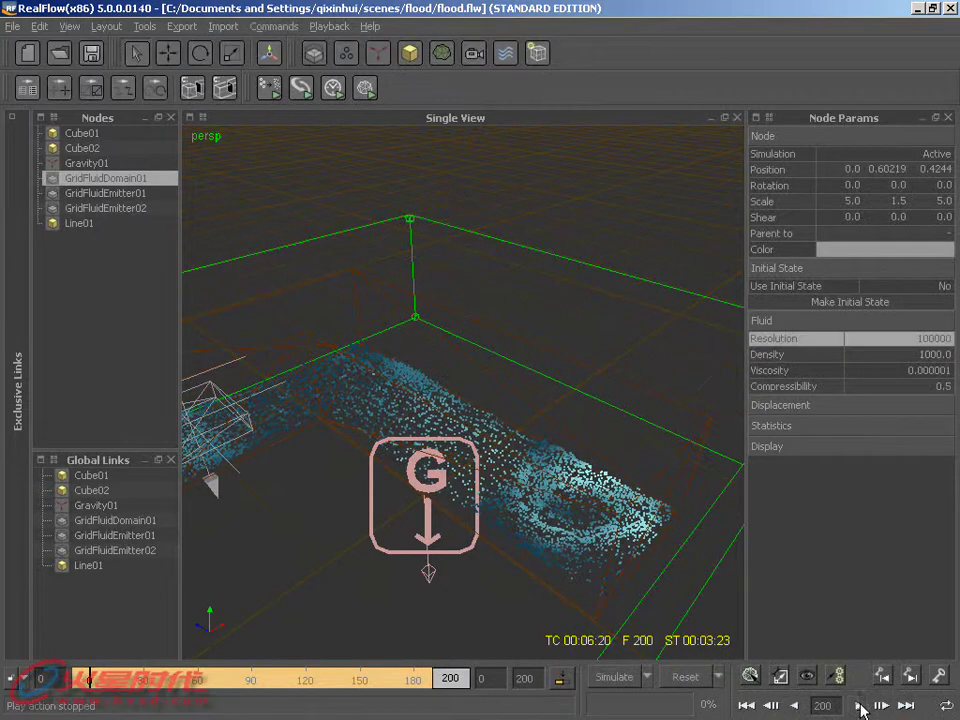
pyautogui.click(746, 705)
pyautogui.click(858, 705)
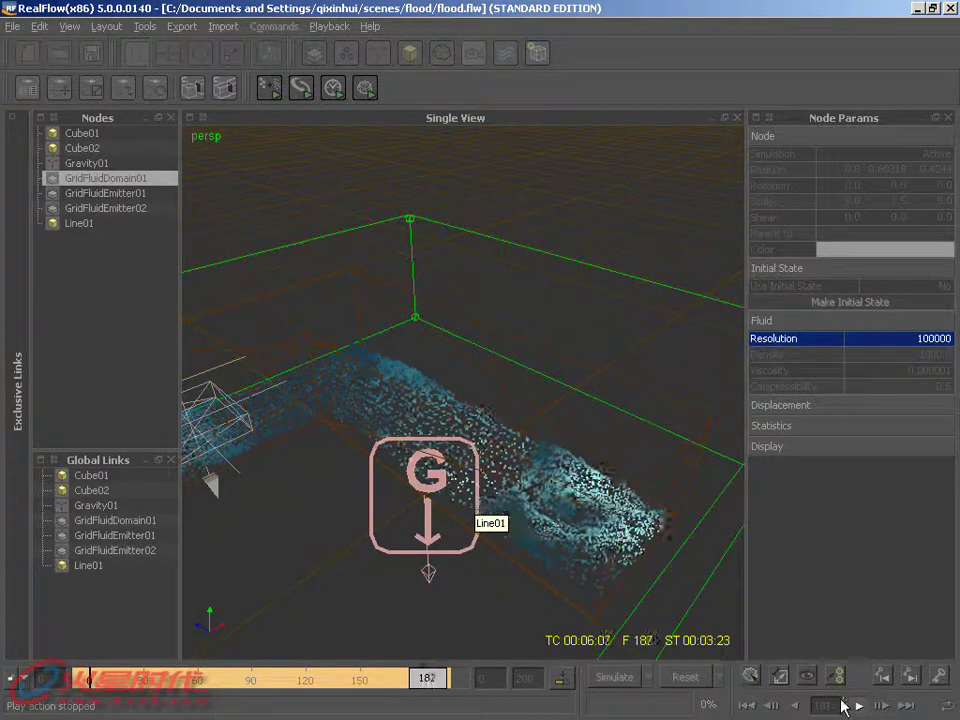
pyautogui.moveTo(655, 528)
pyautogui.keyDown('alt'); pyautogui.mouseDown()
pyautogui.moveTo(608, 514)
pyautogui.moveTo(643, 506)
pyautogui.moveTo(622, 397)
pyautogui.mouseUp(); pyautogui.keyUp('alt')
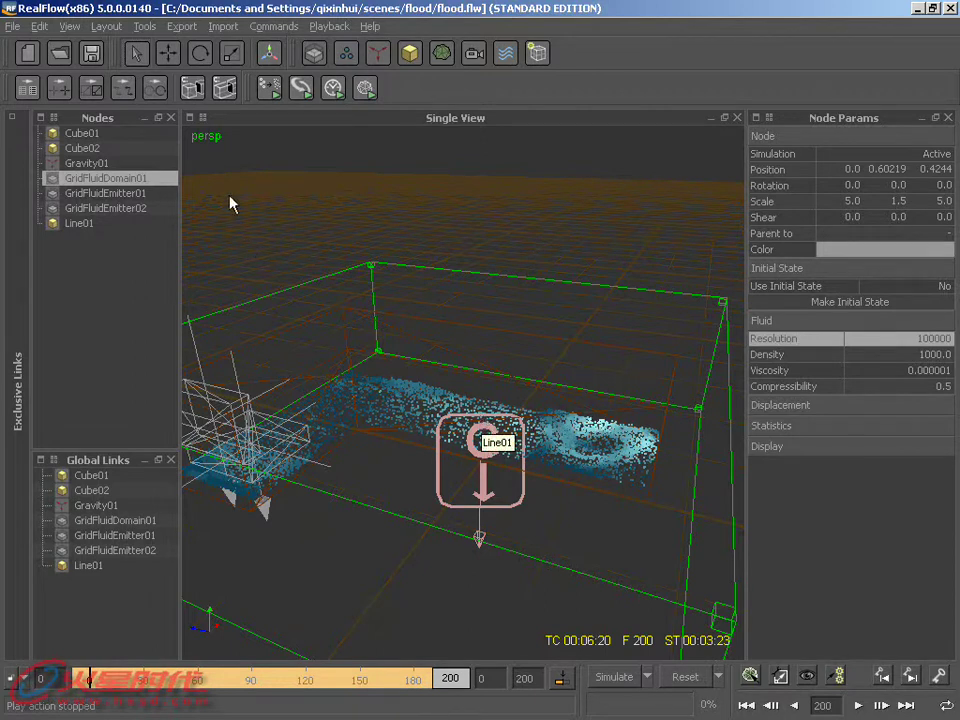
# Step: Add a k Volume daemon from the Daemons list and select it
pyautogui.click(382, 62)
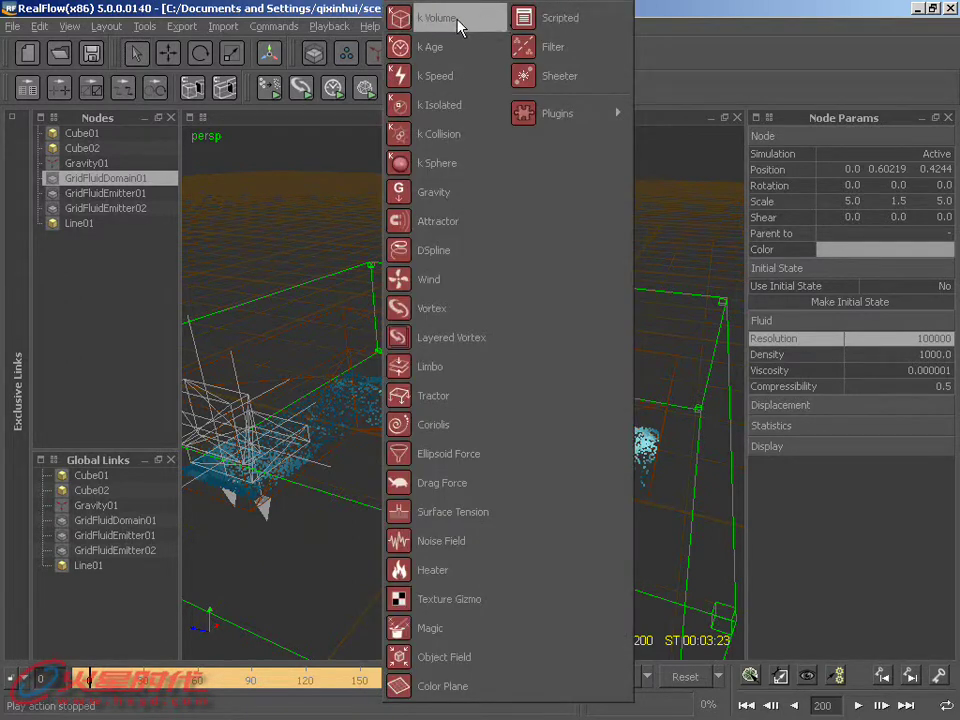
pyautogui.click(459, 20)
pyautogui.keyDown('alt'); pyautogui.moveTo(463, 385); pyautogui.dragTo(492, 453); pyautogui.keyUp('alt')
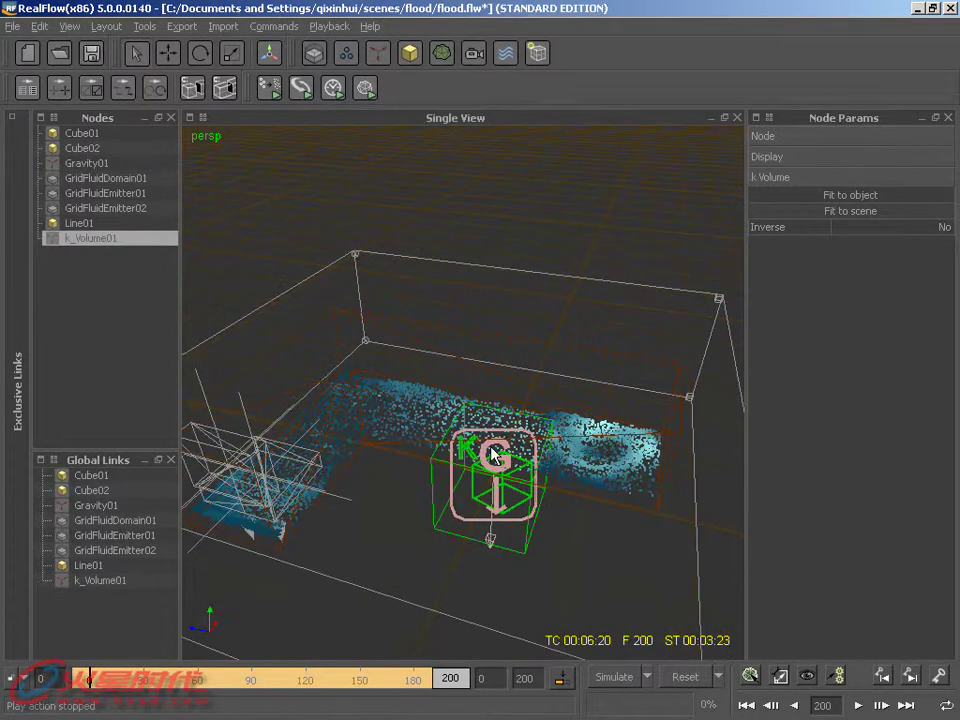
pyautogui.click(484, 501)
# Step: Move, rotate and widen the k Volume box over the far downstream end of the fluid
pyautogui.keyDown('alt'); pyautogui.moveTo(507, 503); pyautogui.dragTo(507, 548); pyautogui.keyUp('alt')
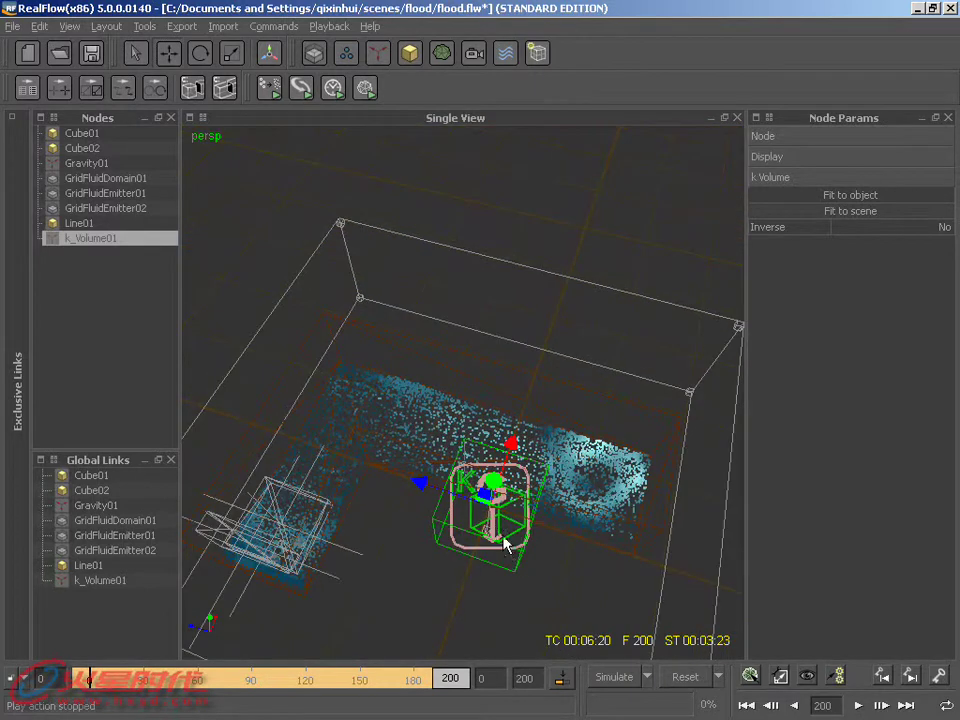
pyautogui.moveTo(487, 500)
pyautogui.mouseDown()
pyautogui.moveTo(583, 453)
pyautogui.moveTo(609, 466)
pyautogui.moveTo(619, 398)
pyautogui.moveTo(610, 360)
pyautogui.moveTo(625, 424)
pyautogui.mouseUp()
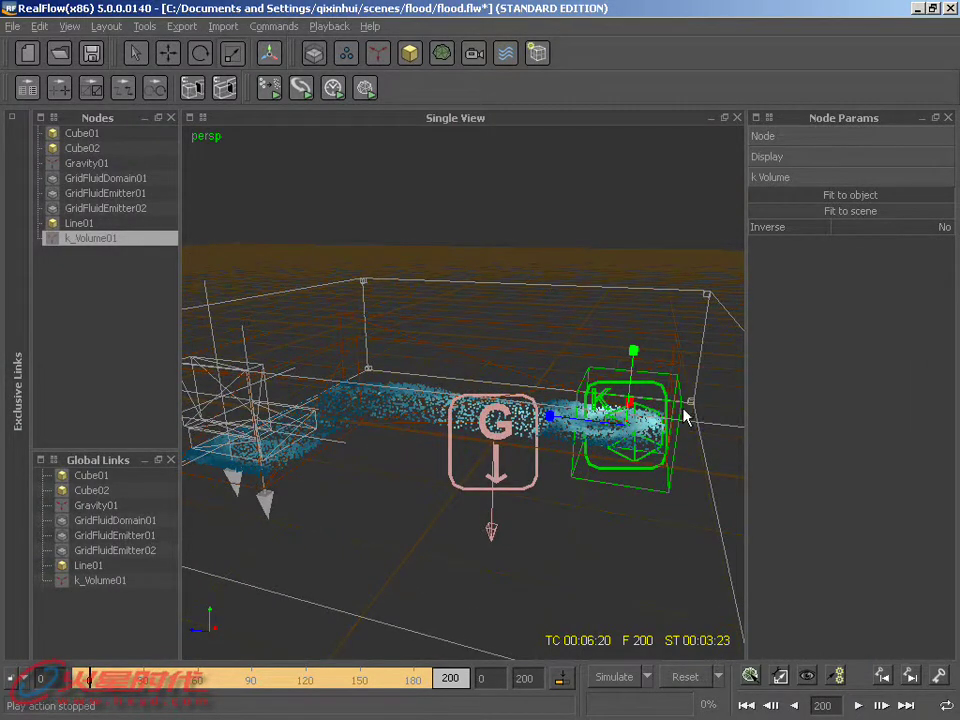
pyautogui.moveTo(551, 417); pyautogui.dragTo(577, 420)
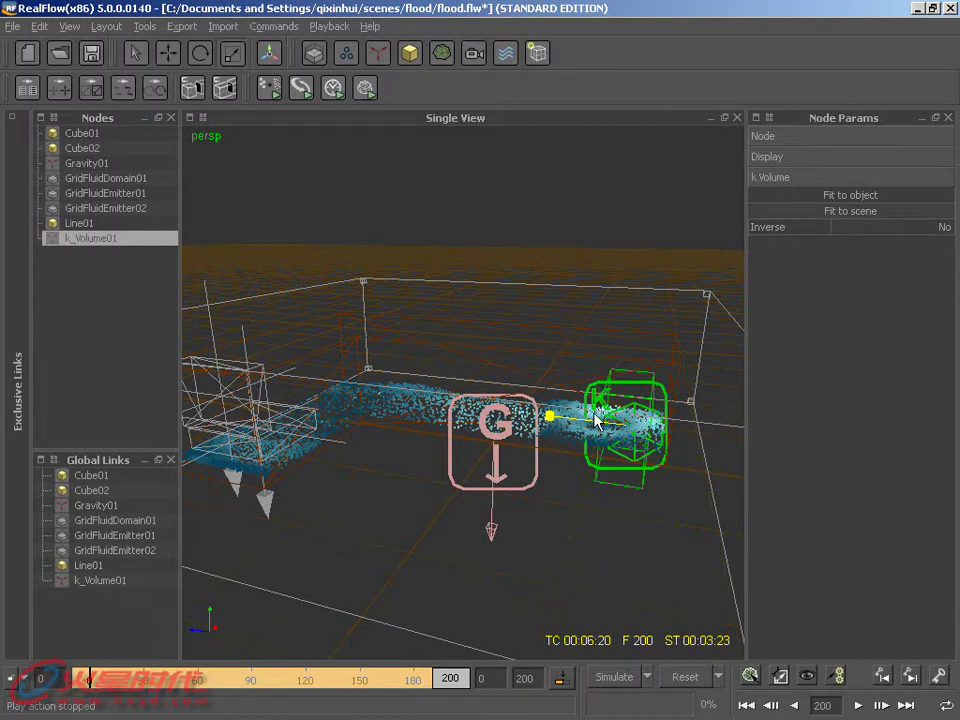
pyautogui.press('w')
pyautogui.moveTo(633, 353)
pyautogui.mouseDown()
pyautogui.moveTo(636, 302)
pyautogui.moveTo(737, 378)
pyautogui.moveTo(634, 369)
pyautogui.moveTo(373, 392)
pyautogui.moveTo(453, 470)
pyautogui.moveTo(468, 400)
pyautogui.mouseUp()
pyautogui.moveTo(388, 268); pyautogui.dragTo(322, 268)
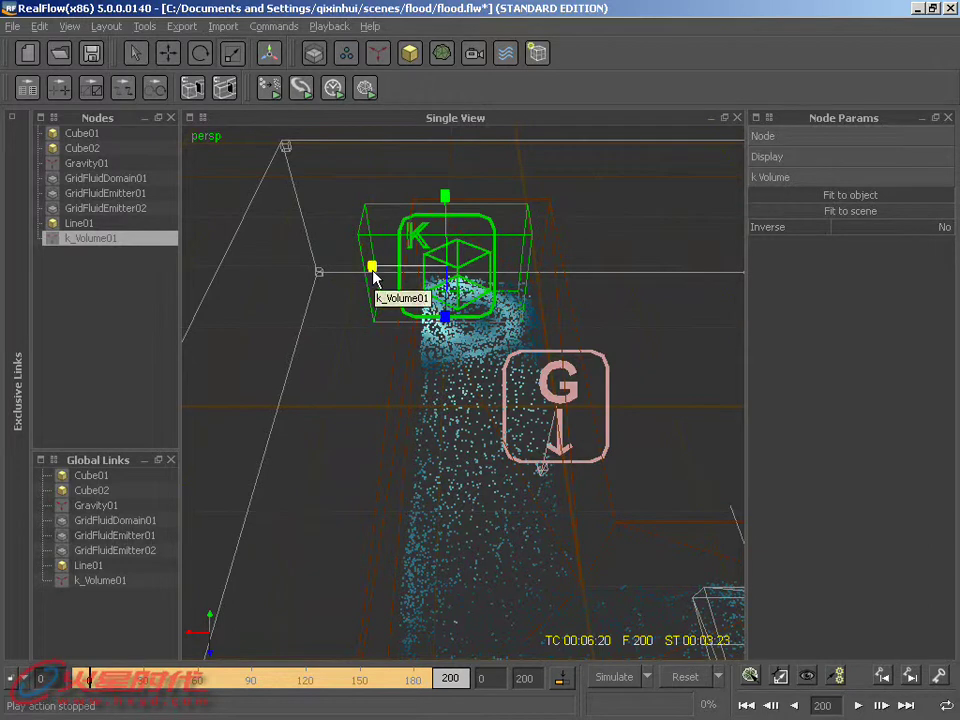
pyautogui.moveTo(372, 267)
pyautogui.mouseDown()
pyautogui.moveTo(400, 266)
pyautogui.moveTo(418, 236)
pyautogui.moveTo(414, 219)
pyautogui.moveTo(85, 220)
pyautogui.moveTo(64, 207)
pyautogui.moveTo(65, 185)
pyautogui.mouseUp()
pyautogui.moveTo(437, 289)
pyautogui.mouseDown()
pyautogui.moveTo(439, 306)
pyautogui.moveTo(498, 370)
pyautogui.mouseUp()
# Step: Set the k Volume's Inverse to Yes and reset all simulation data
pyautogui.click(937, 238)
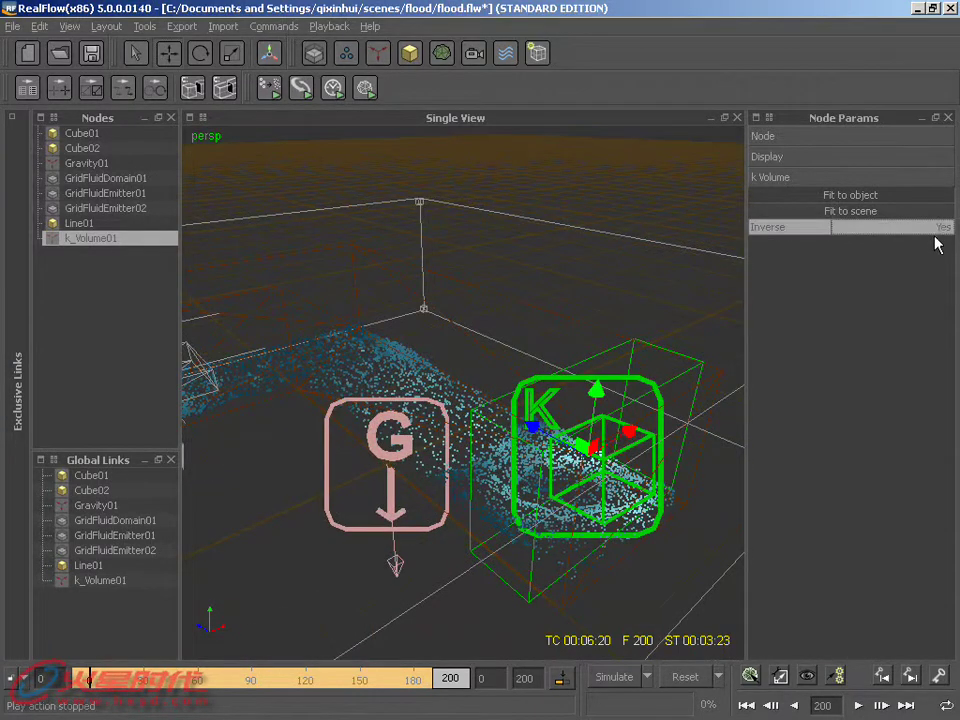
pyautogui.moveTo(611, 493)
pyautogui.keyDown('alt'); pyautogui.mouseDown()
pyautogui.moveTo(639, 489)
pyautogui.moveTo(627, 437)
pyautogui.mouseUp(); pyautogui.keyUp('alt')
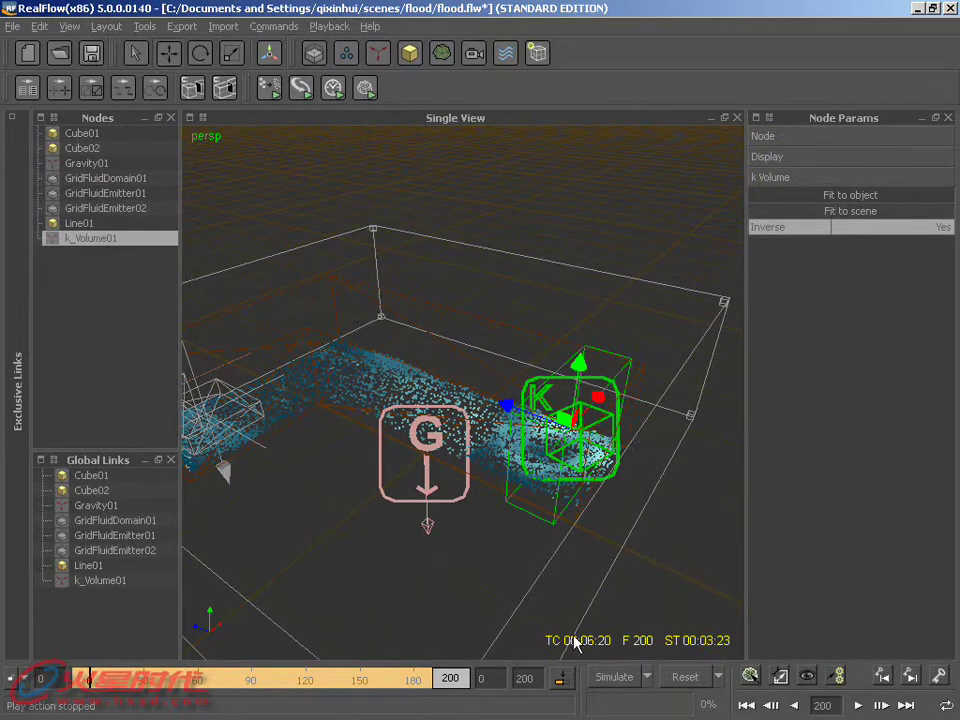
pyautogui.click(712, 678)
pyautogui.click(440, 378)
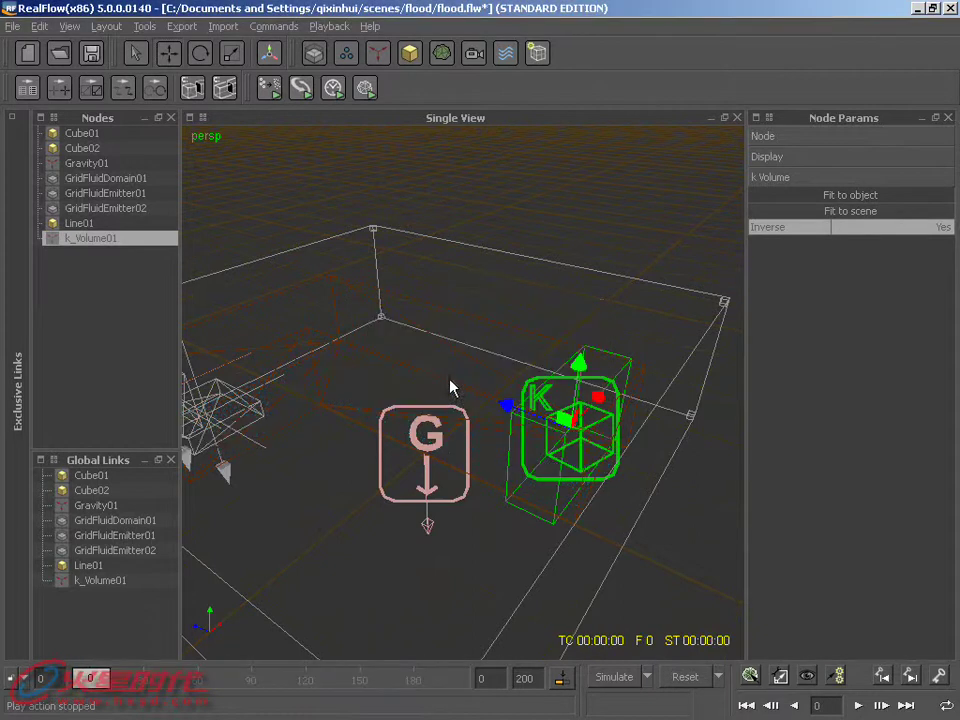
# Step: Raise GridFluidDomain01's Resolution to 500000 and save flood.flw
pyautogui.click(84, 165)
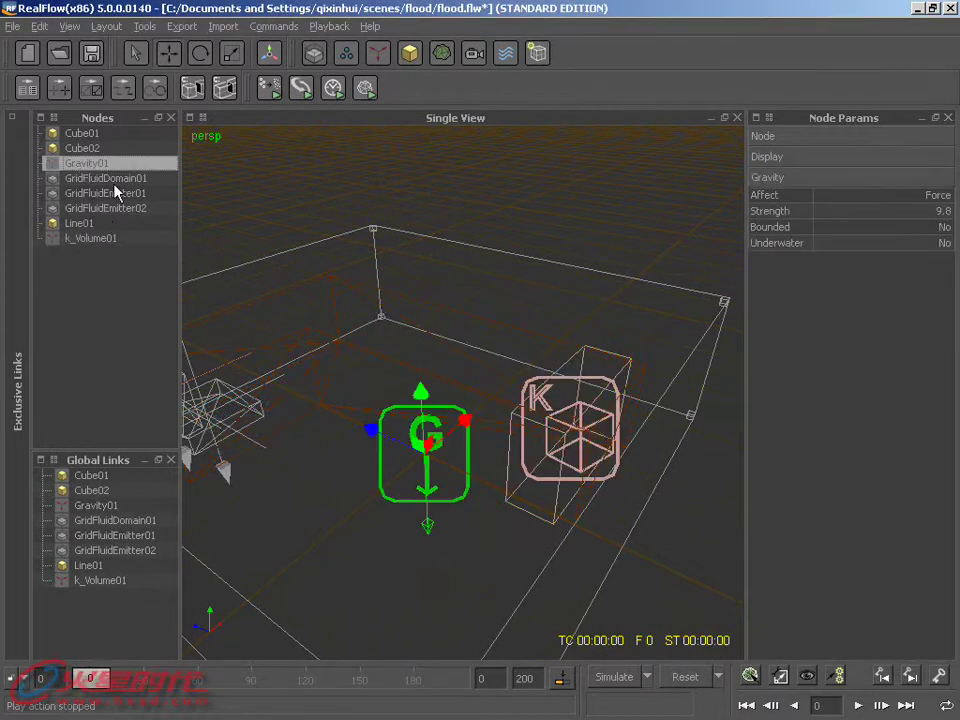
pyautogui.click(105, 178)
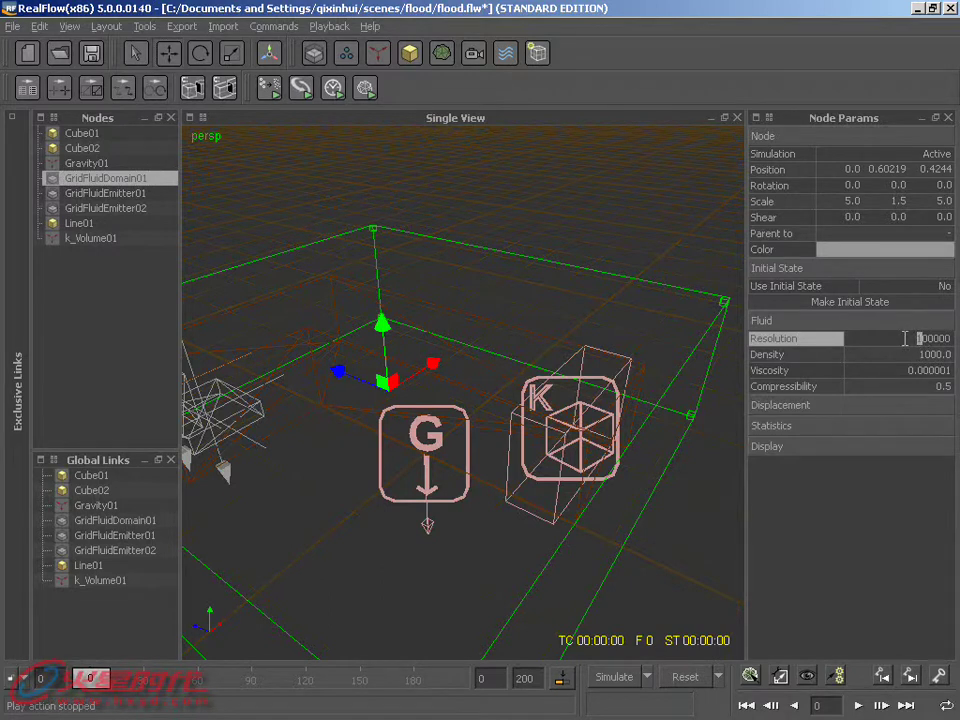
pyautogui.write('5')
pyautogui.press('Return')
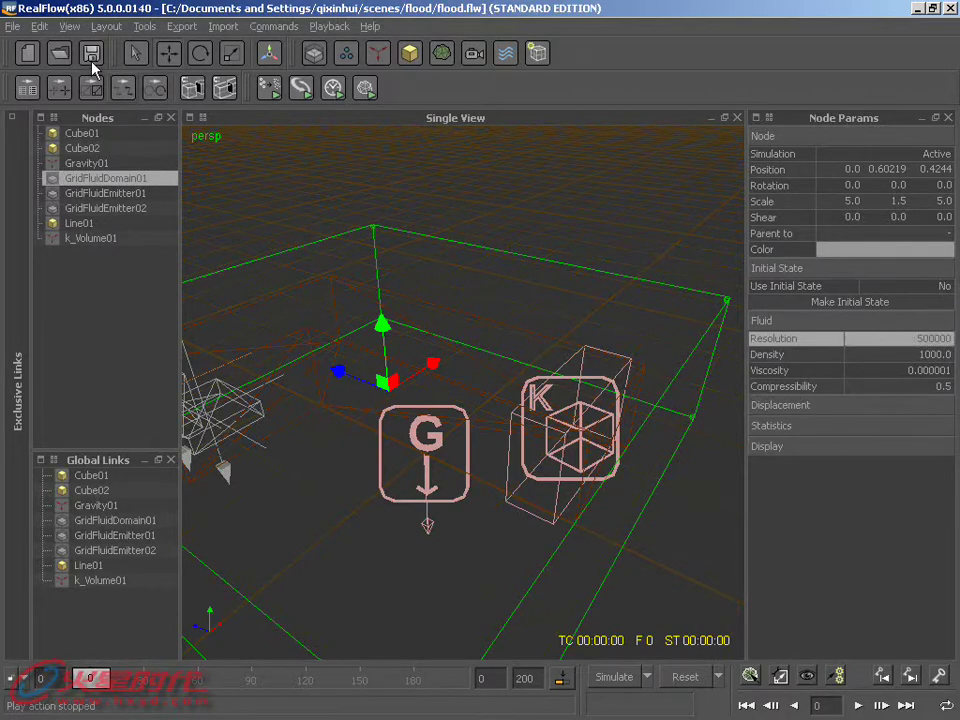
pyautogui.click(92, 62)
pyautogui.moveTo(456, 460)
pyautogui.keyDown('alt'); pyautogui.mouseDown()
pyautogui.moveTo(458, 473)
pyautogui.moveTo(510, 435)
pyautogui.moveTo(529, 436)
pyautogui.mouseUp(); pyautogui.keyUp('alt')
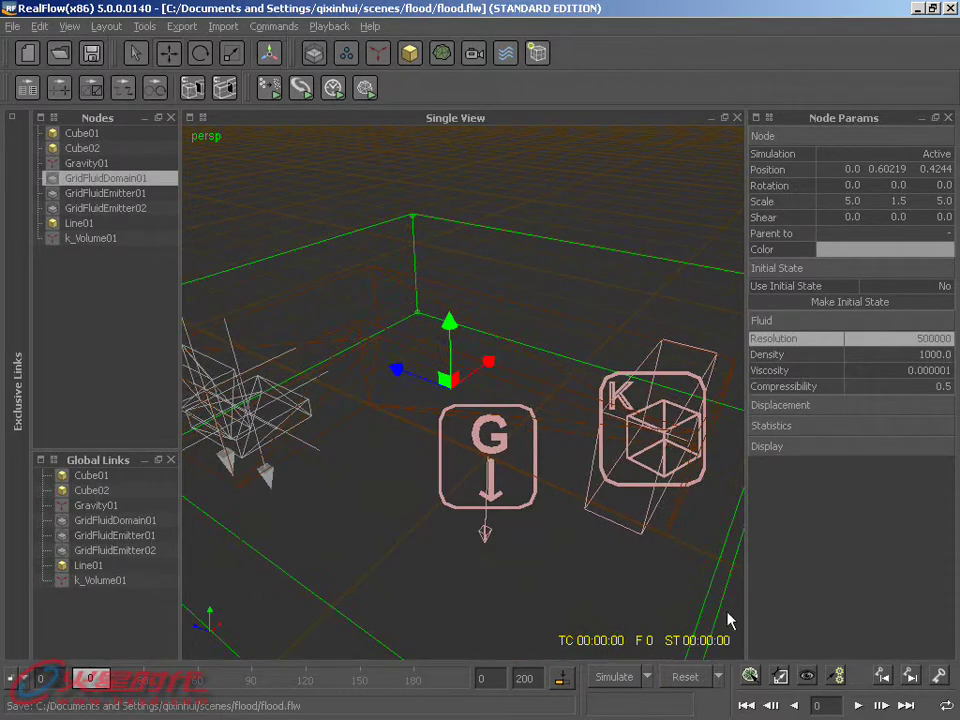
# Step: Simulate at 500000 resolution and play it back from frame 0, zooming in on the fluid
pyautogui.click(603, 679)
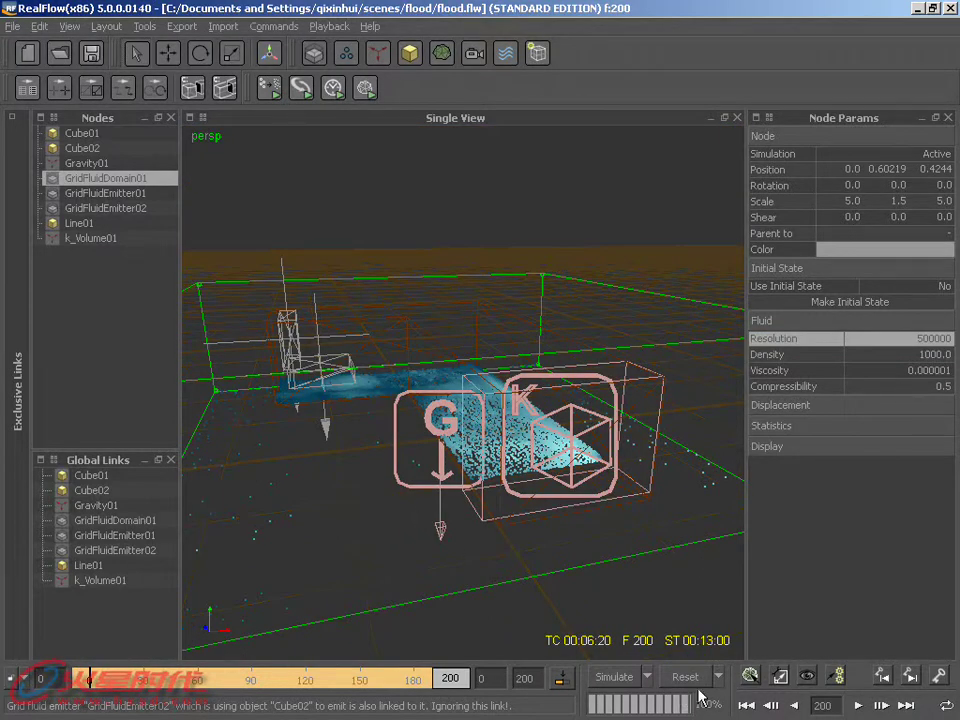
pyautogui.click(758, 706)
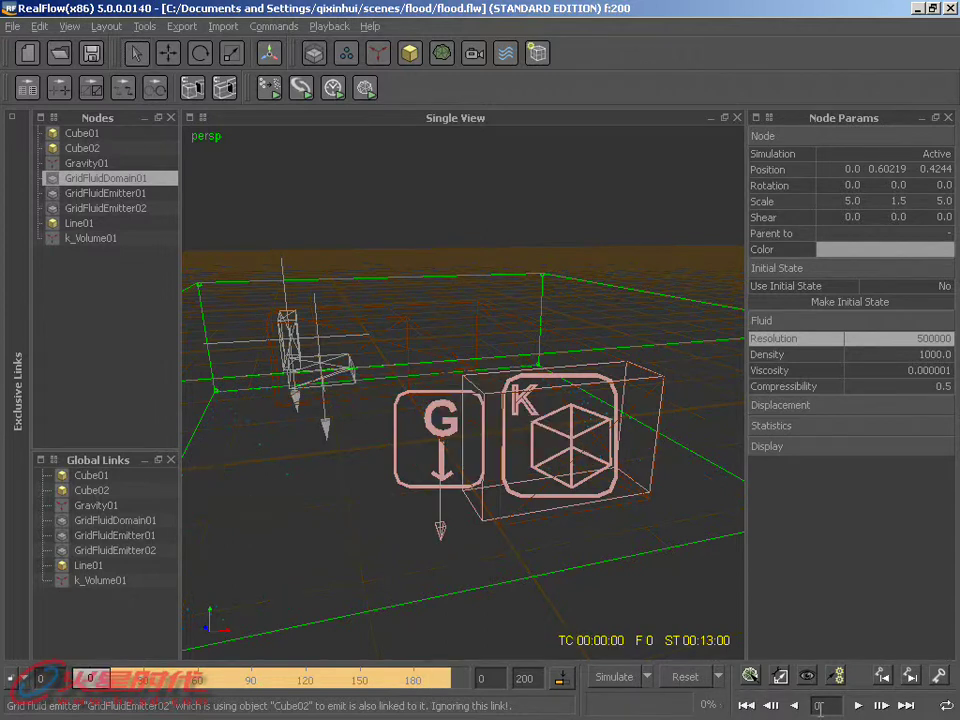
pyautogui.click(879, 710)
pyautogui.click(858, 706)
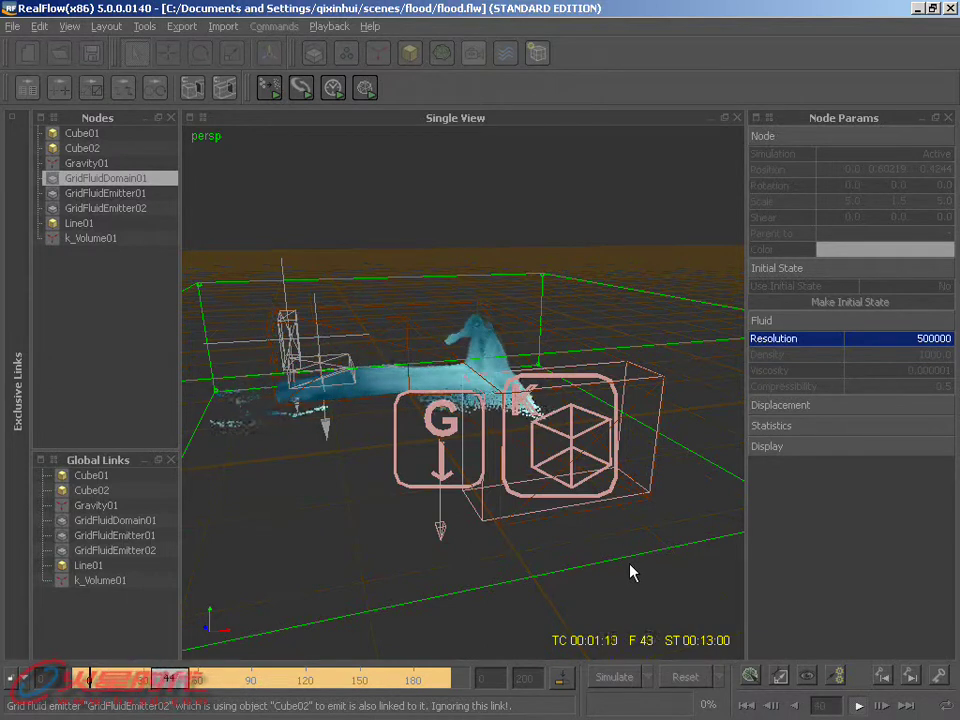
pyautogui.scroll(2, 493, 480)
pyautogui.keyDown('alt'); pyautogui.moveTo(493, 463); pyautogui.dragTo(510, 456); pyautogui.keyUp('alt')
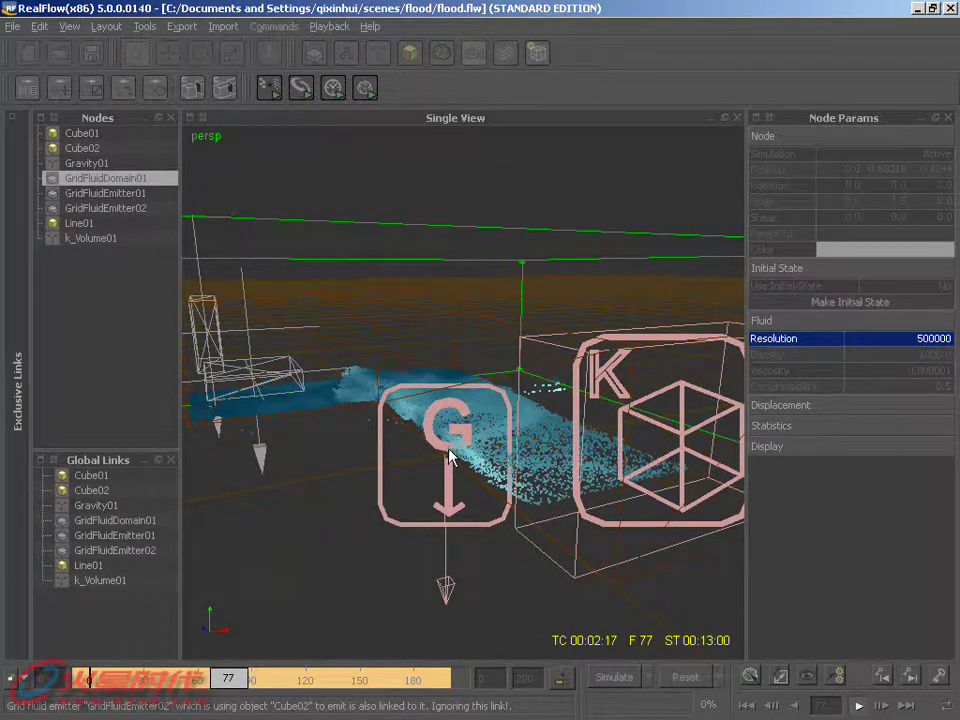
pyautogui.scroll(2, 450, 430)
pyautogui.moveTo(450, 440)
pyautogui.keyDown('alt'); pyautogui.mouseDown()
pyautogui.moveTo(588, 480)
pyautogui.moveTo(664, 463)
pyautogui.moveTo(553, 453)
pyautogui.moveTo(549, 476)
pyautogui.moveTo(517, 458)
pyautogui.moveTo(574, 454)
pyautogui.moveTo(383, 458)
pyautogui.mouseUp(); pyautogui.keyUp('alt')
pyautogui.moveTo(383, 458)
pyautogui.keyDown('alt'); pyautogui.mouseDown(button='right')
pyautogui.moveTo(381, 386)
pyautogui.moveTo(356, 369)
pyautogui.moveTo(356, 285)
pyautogui.moveTo(343, 279)
pyautogui.mouseUp(button='right'); pyautogui.keyUp('alt')
# Step: Replay the denser fluid from frame 0, then stop and view the whole domain
pyautogui.click(746, 706)
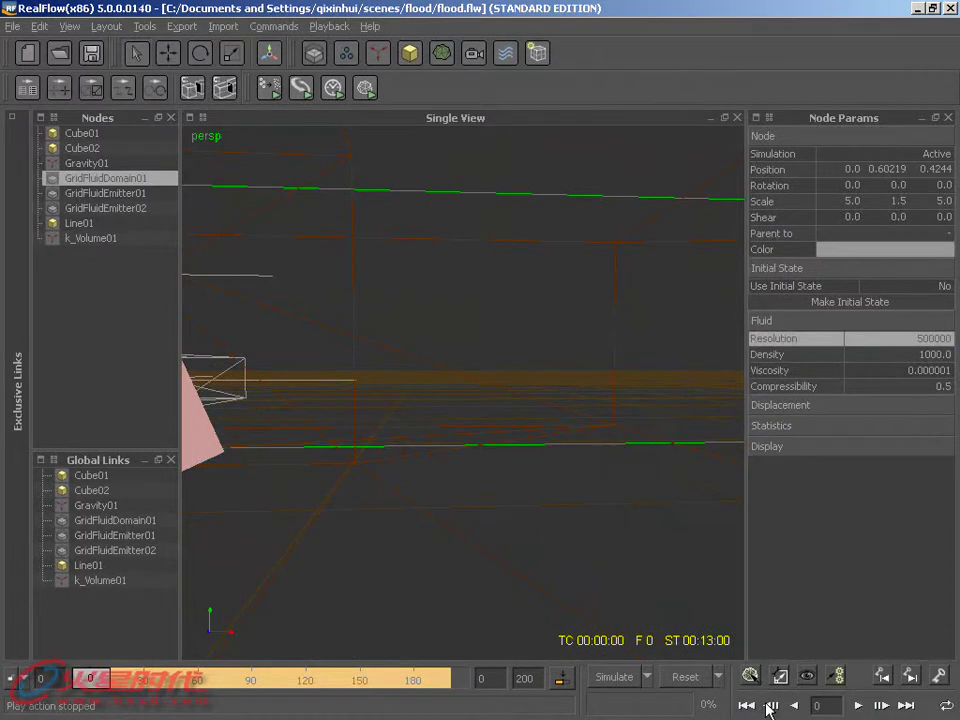
pyautogui.click(860, 706)
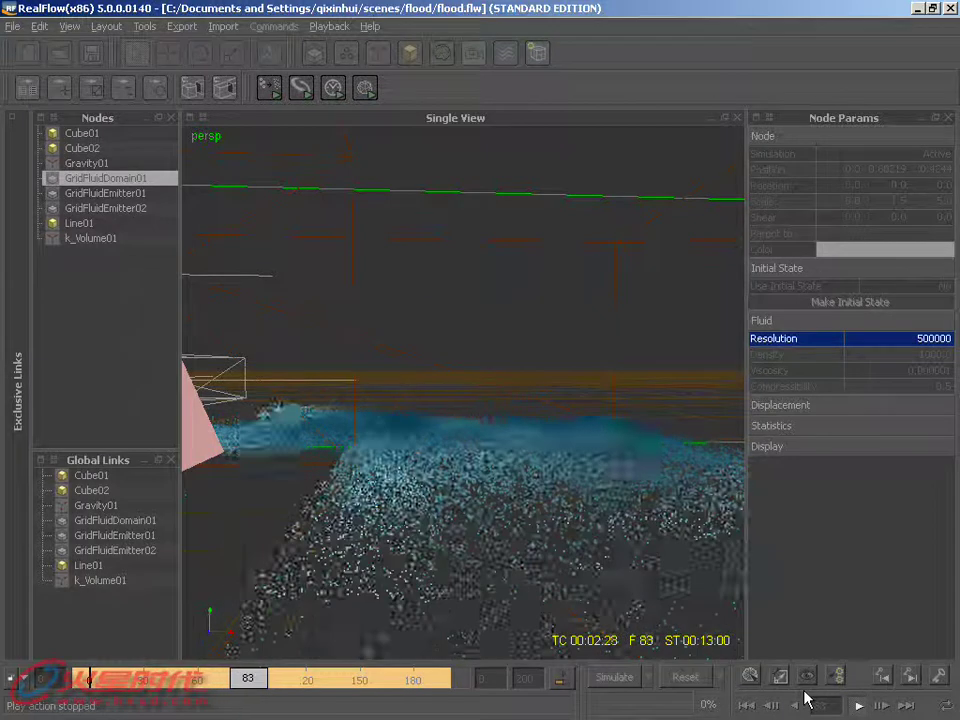
pyautogui.click(858, 705)
pyautogui.keyDown('alt'); pyautogui.moveTo(456, 383); pyautogui.dragTo(484, 540); pyautogui.keyUp('alt')
pyautogui.moveTo(265, 688)
pyautogui.mouseDown()
pyautogui.moveTo(90, 686)
pyautogui.moveTo(160, 672)
pyautogui.mouseUp()
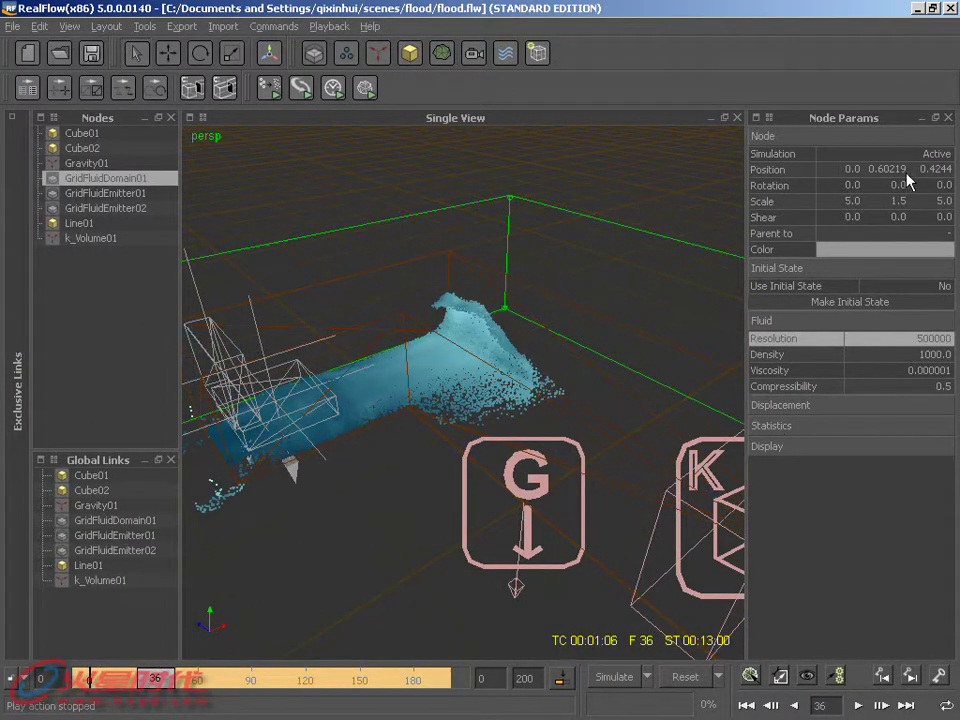
# Step: Change GridFluidDomain01's Resolution from 500000 to 100000, then reset and confirm clearing the simulation data
pyautogui.doubleClick(923, 338)
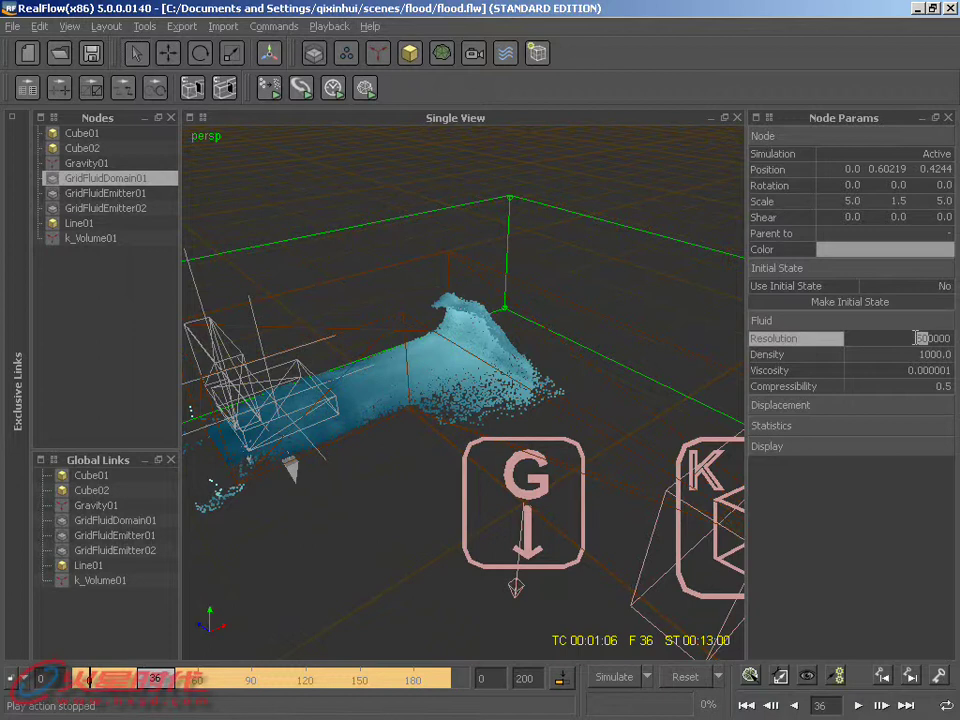
pyautogui.write('10000')
pyautogui.press('Return')
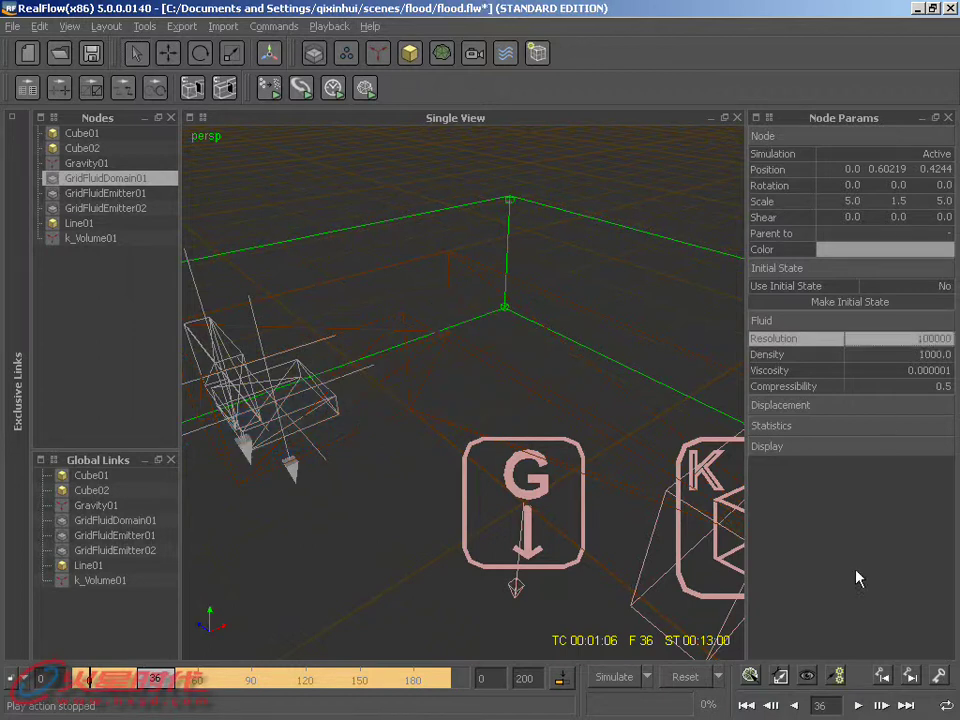
pyautogui.click(684, 676)
pyautogui.click(430, 376)
pyautogui.scroll(-3, 424, 381)
pyautogui.scroll(-3, 425, 400)
pyautogui.scroll(2, 424, 410)
pyautogui.scroll(2, 422, 385)
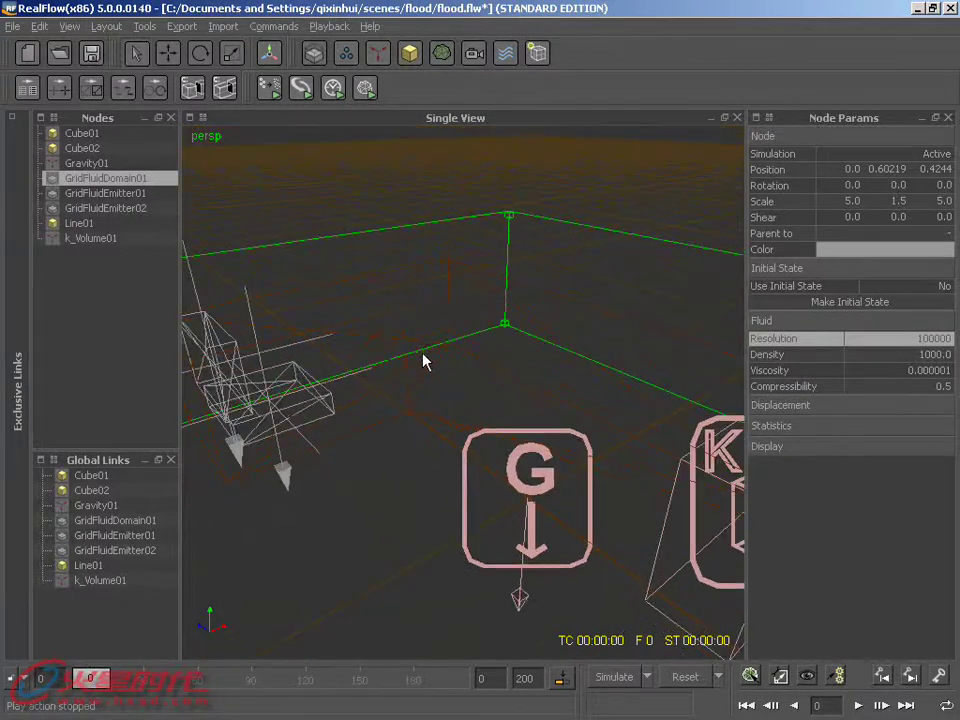